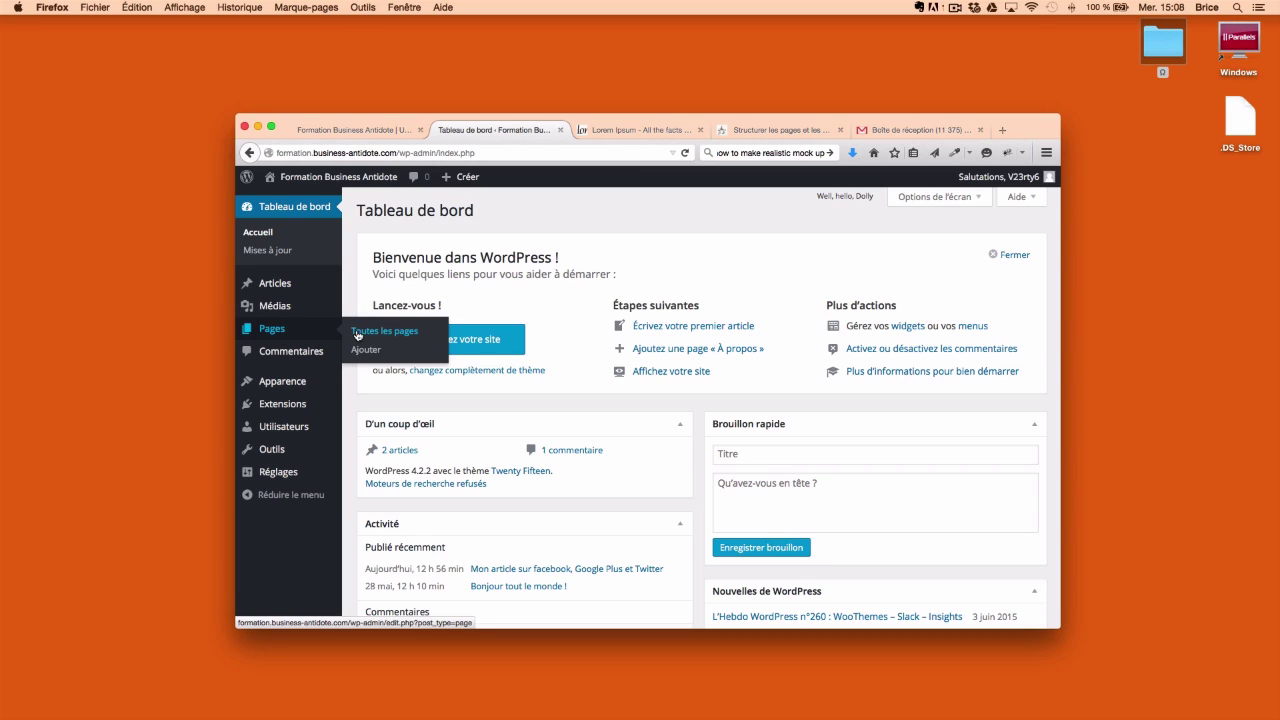
Create a new page titled "Mentions légales"
left_click(365, 335)
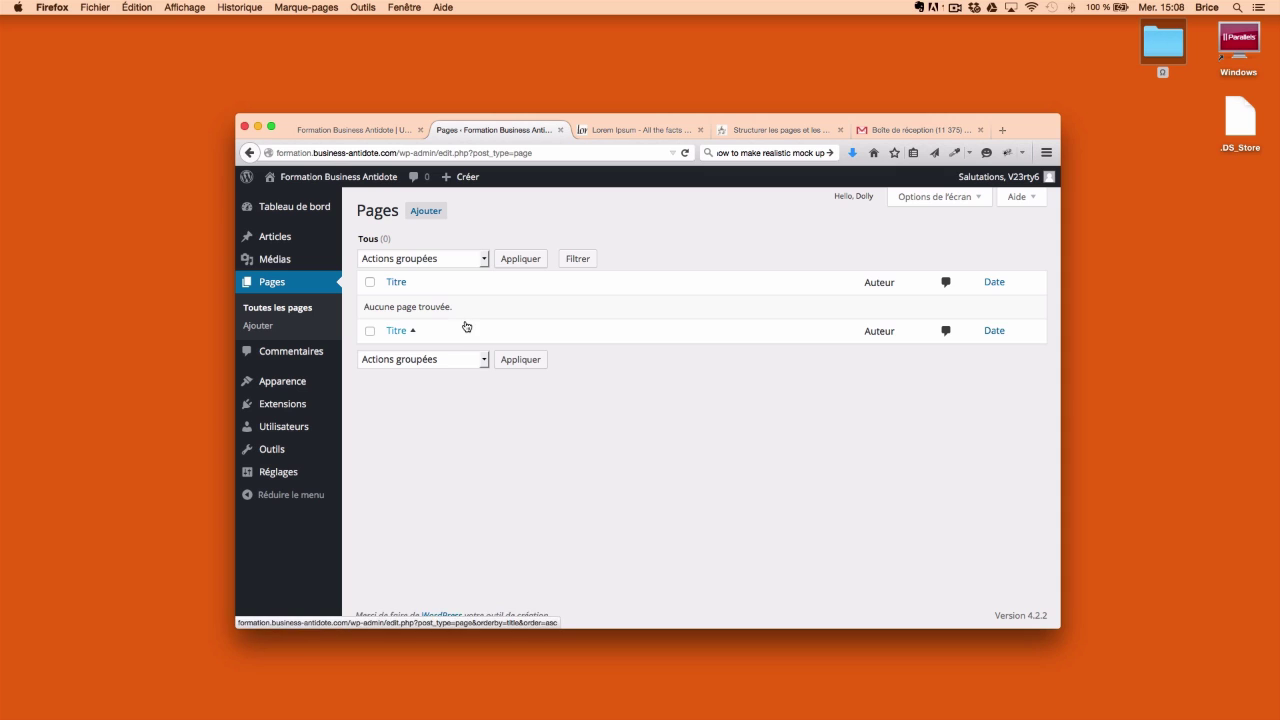
left_click(425, 210)
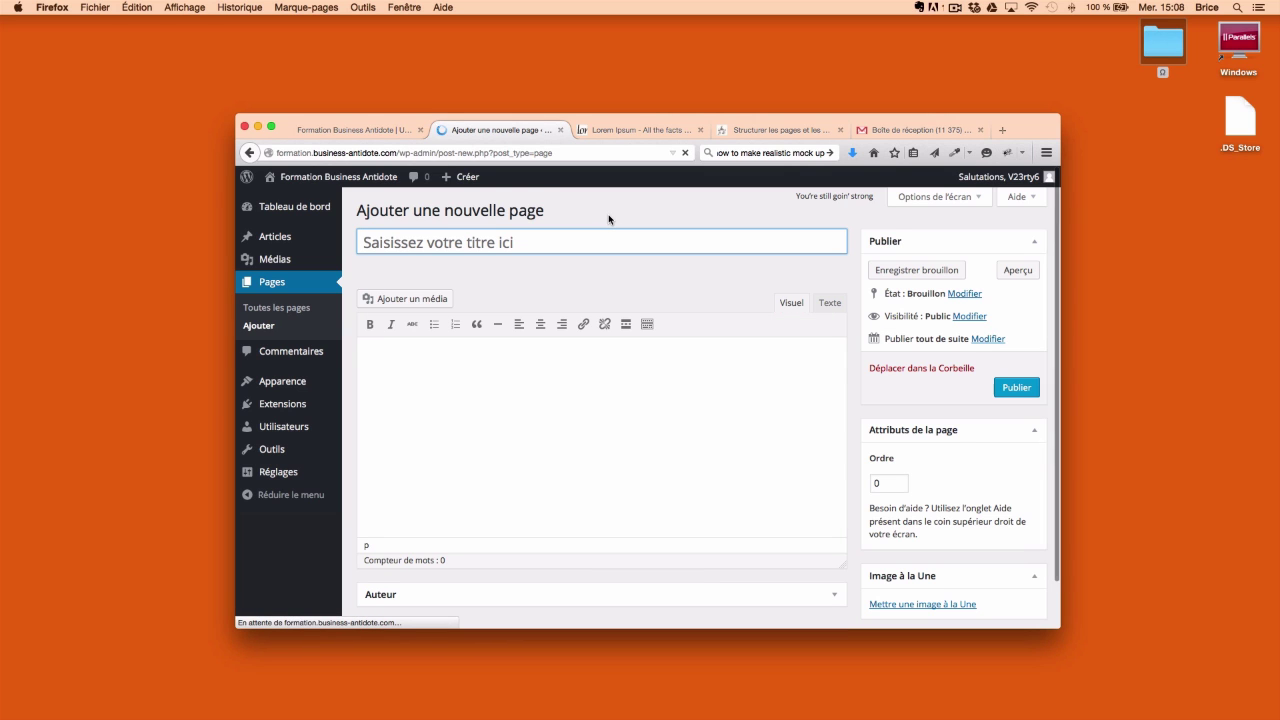
type("Mentions")
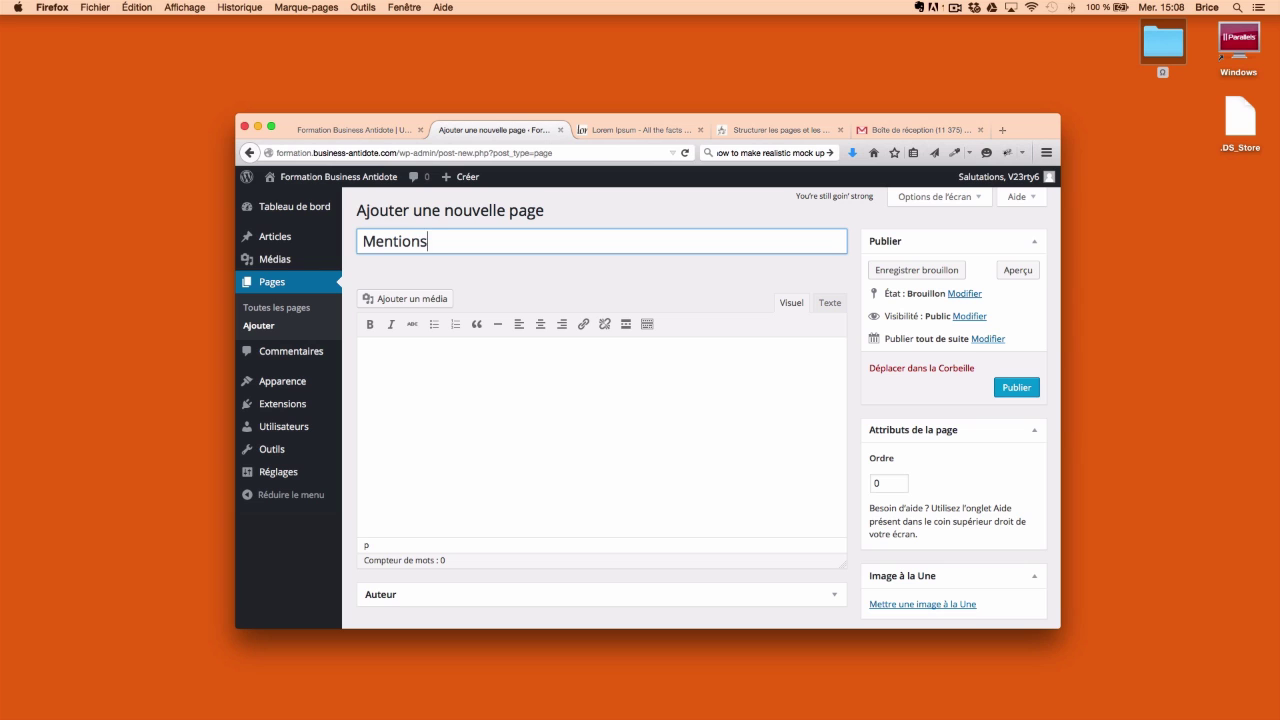
type(" légales")
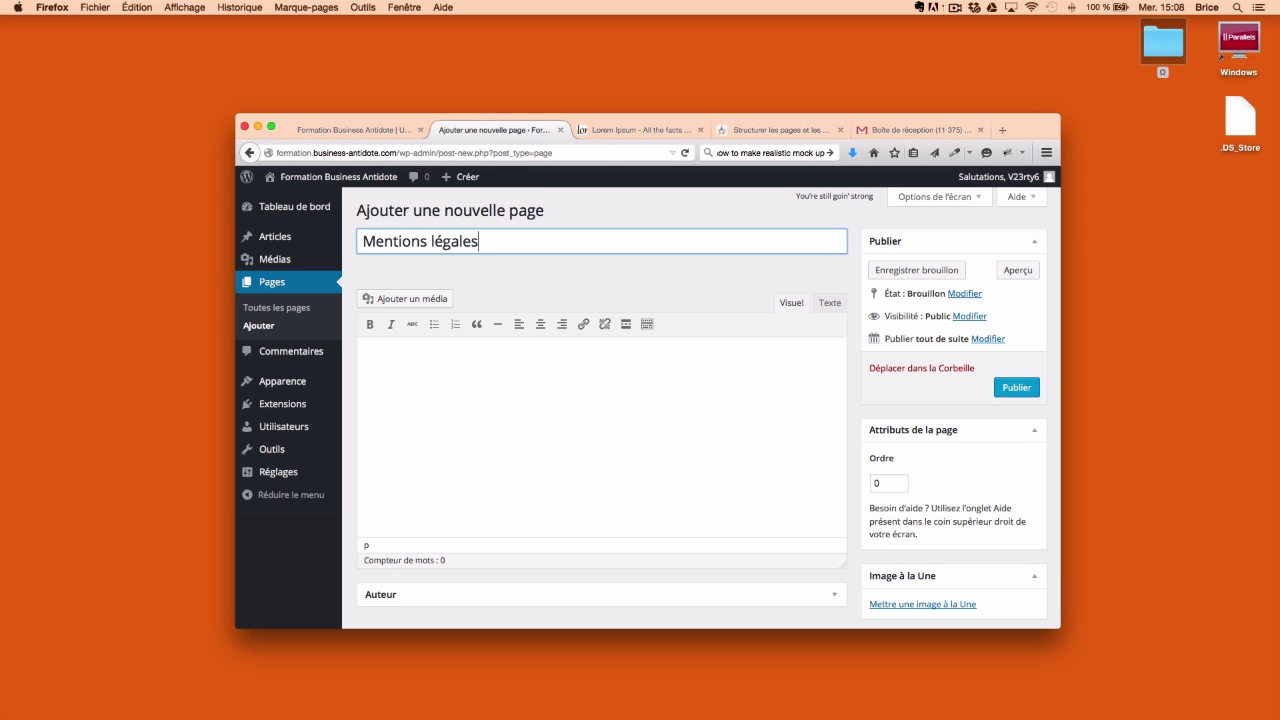
Fill the page body with the "Sed ut perspiciatis" passage from the Lorem Ipsum site
left_click(488, 462)
left_click(606, 136)
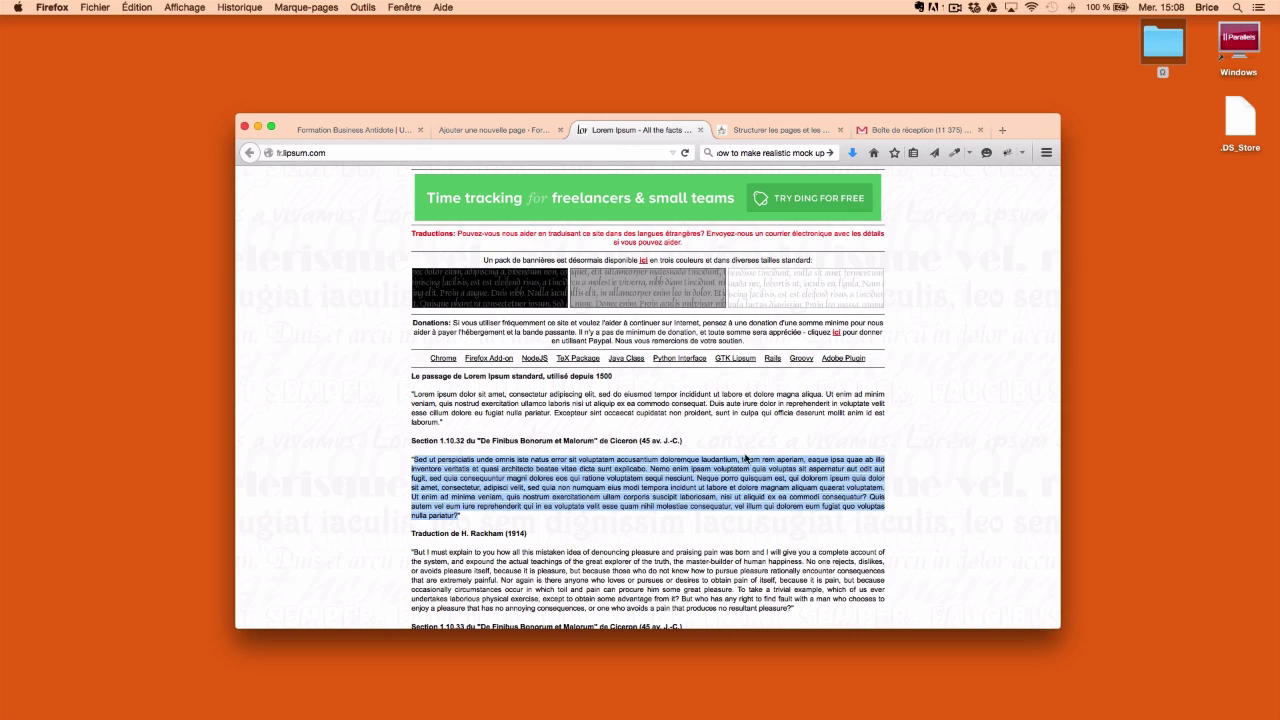
left_click(495, 130)
type("\"Sed ut perspiciatis unde omnis iste natus error sit voluptatem accusantium doloremque laudantium, totam rem aperiam, eaque ipsa quae ab illo inventore veritatis et quasi architecto beatae vitae dicta sunt explicabo. Nemo enim ipsam voluptatem quia voluptas sit aspernatur aut odit aut fugit, sed quia consequuntur magni dolores eos qui ratione voluptatem sequi nesciunt. Neque porro quisquam est, qui dolorem ipsum quia dolor sit amet, consectetur, adipisci velit, sed quia non numquam eius modi tempora incidunt ut labore et dolore magnam aliquam quaerat voluptatem. Ut enim ad minima veniam, quis nostrum exercitationem ullam corporis suscipit laboriosam, nisi ut aliquid ex ea commodi consequatur? Quis autem vel eum iure reprehenderit qui in ea voluptate velit esse quam nihil molestiae consequatur, vel illum qui dolorem eum fugiat quo voluptas nulla pariatur?\"")
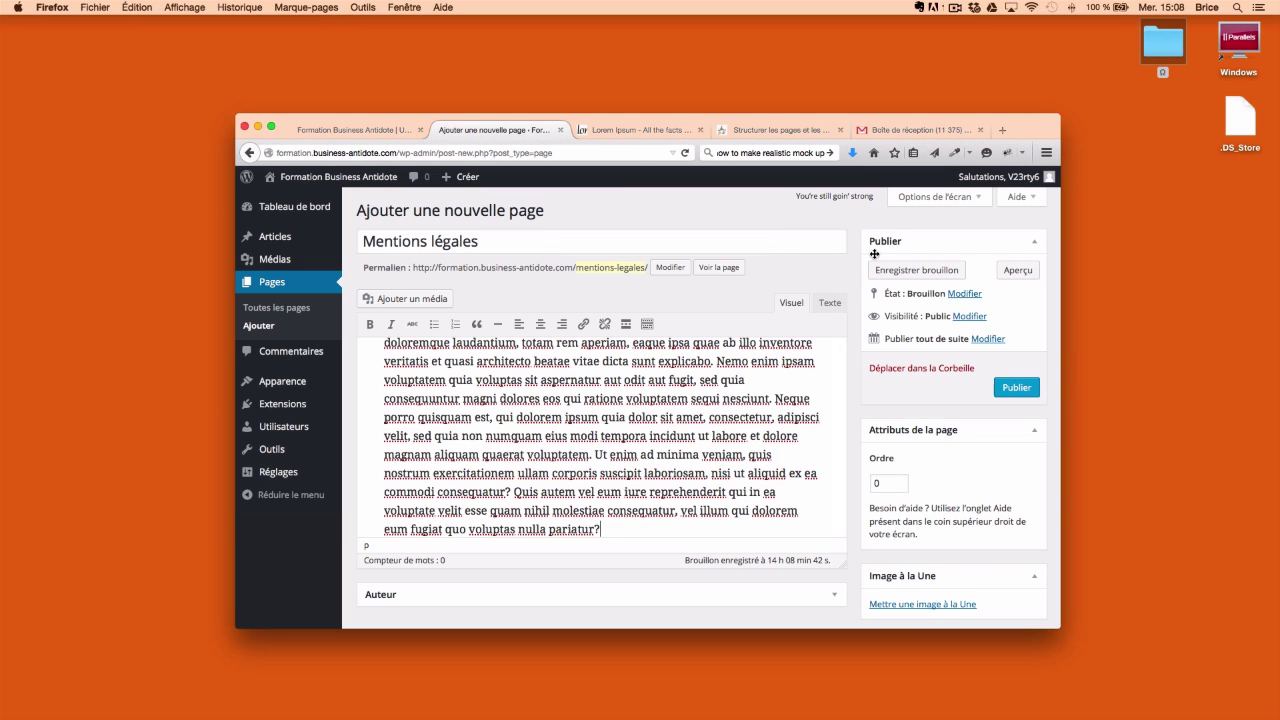
left_click(1036, 242)
left_click(1036, 243)
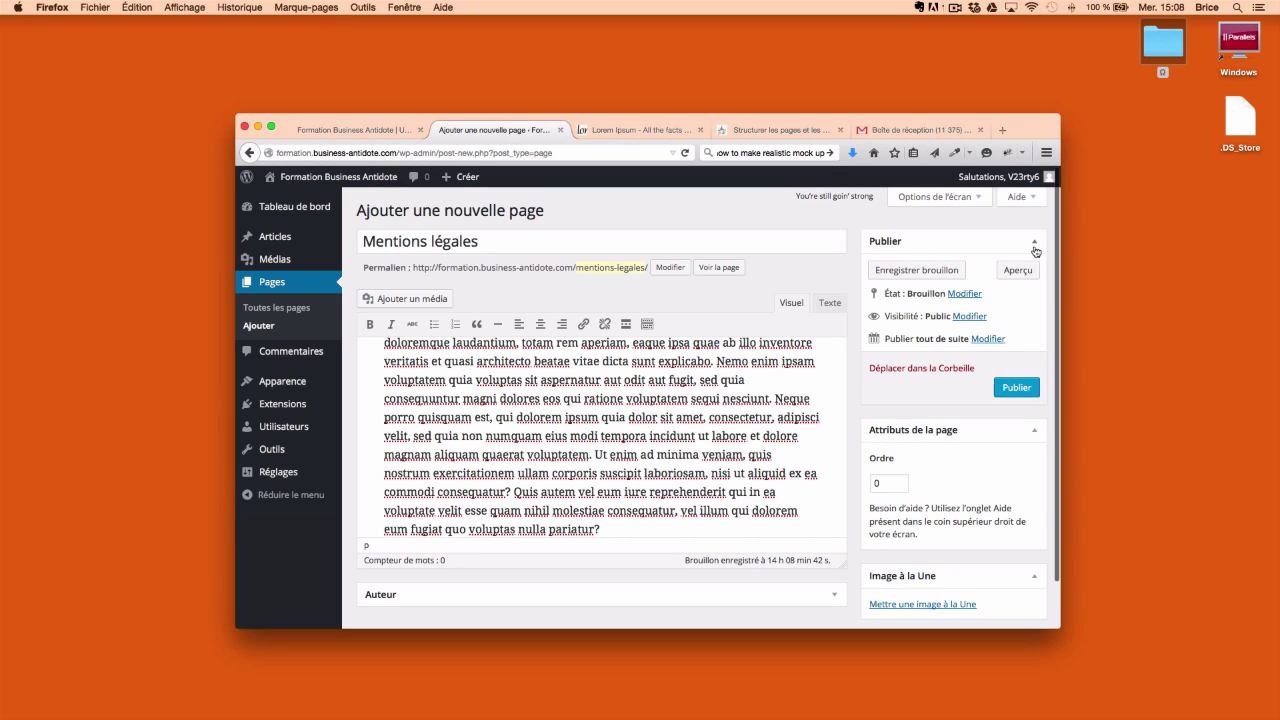
left_click(1035, 245)
left_click(1035, 245)
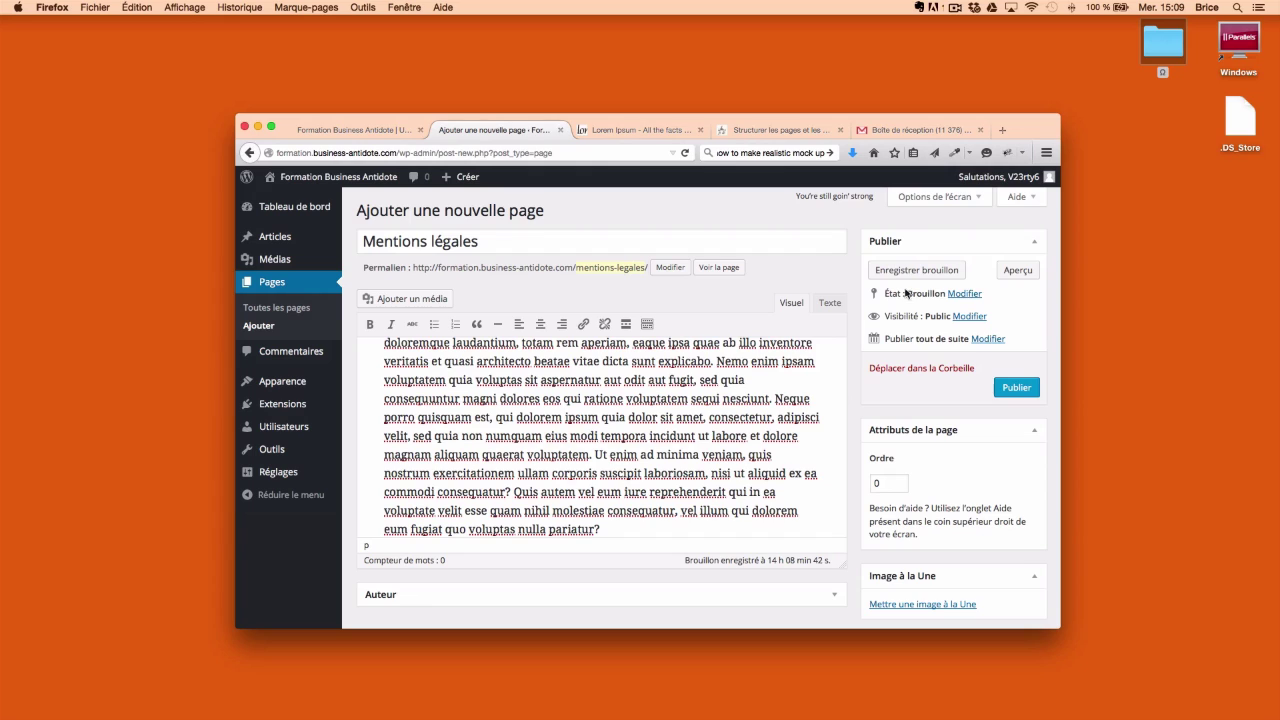
Examine the status choices available for the page and leave them without applying a change
left_click(964, 293)
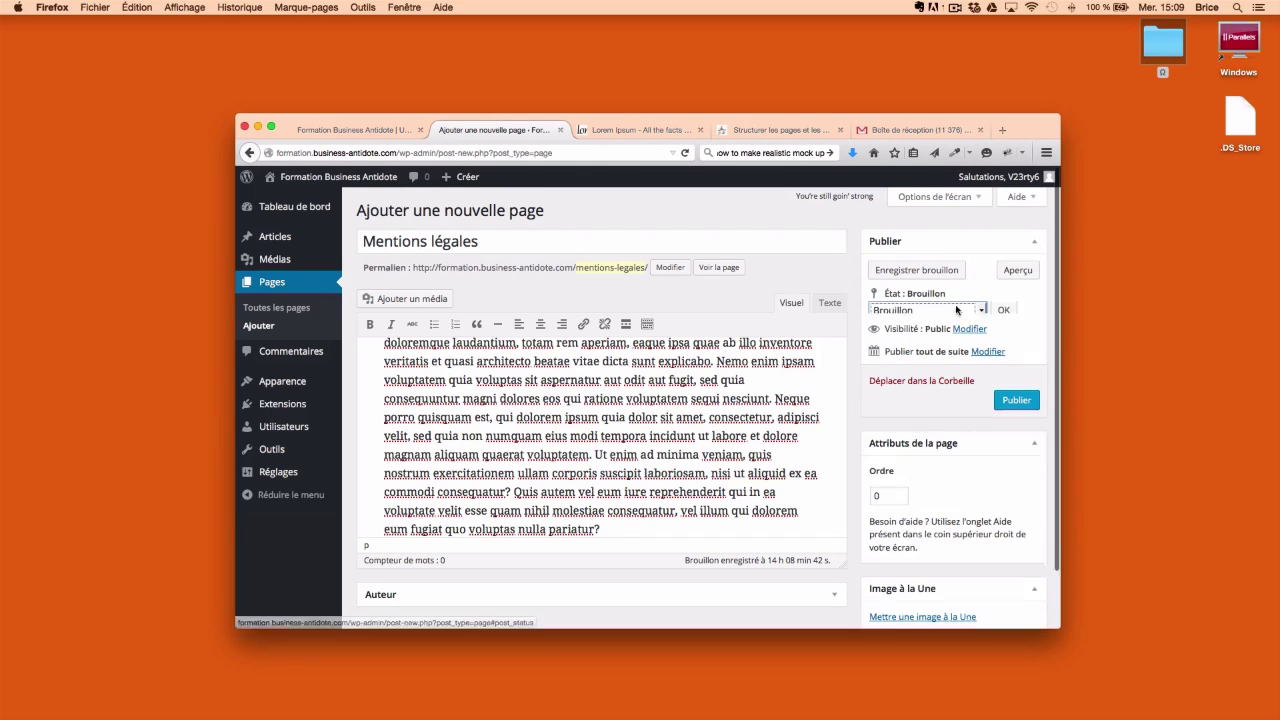
left_click(938, 313)
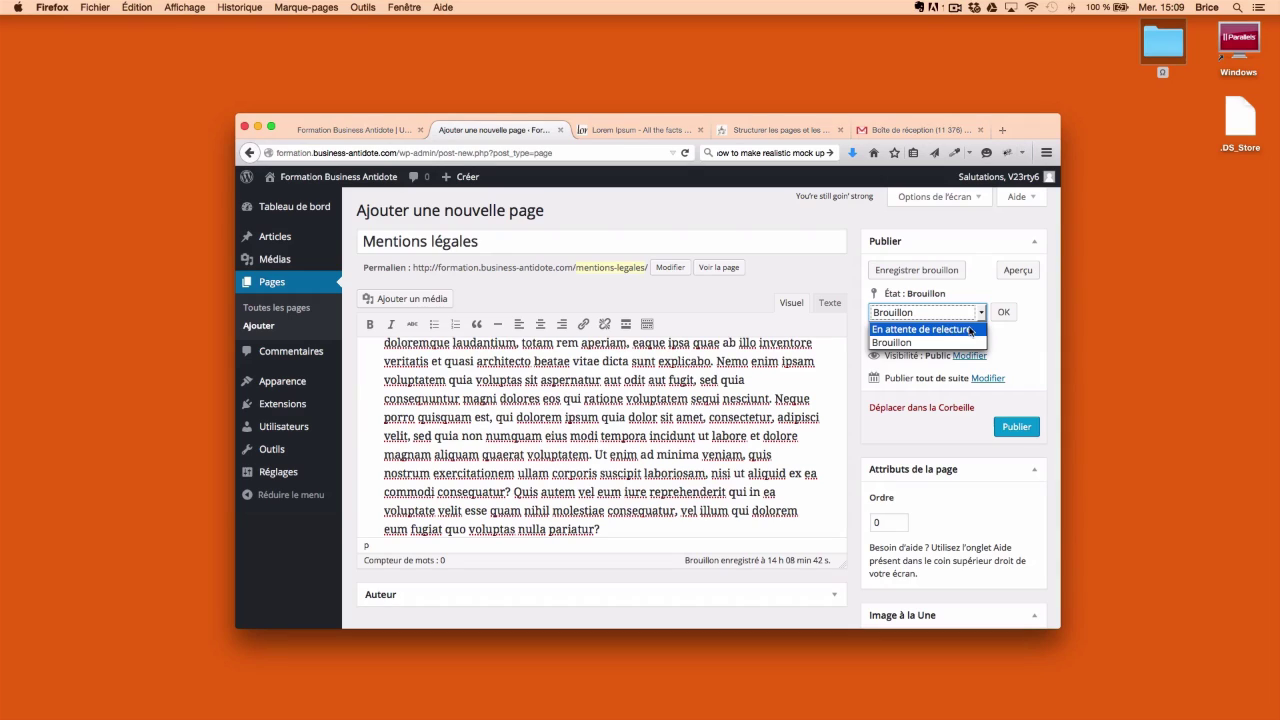
left_click(1050, 334)
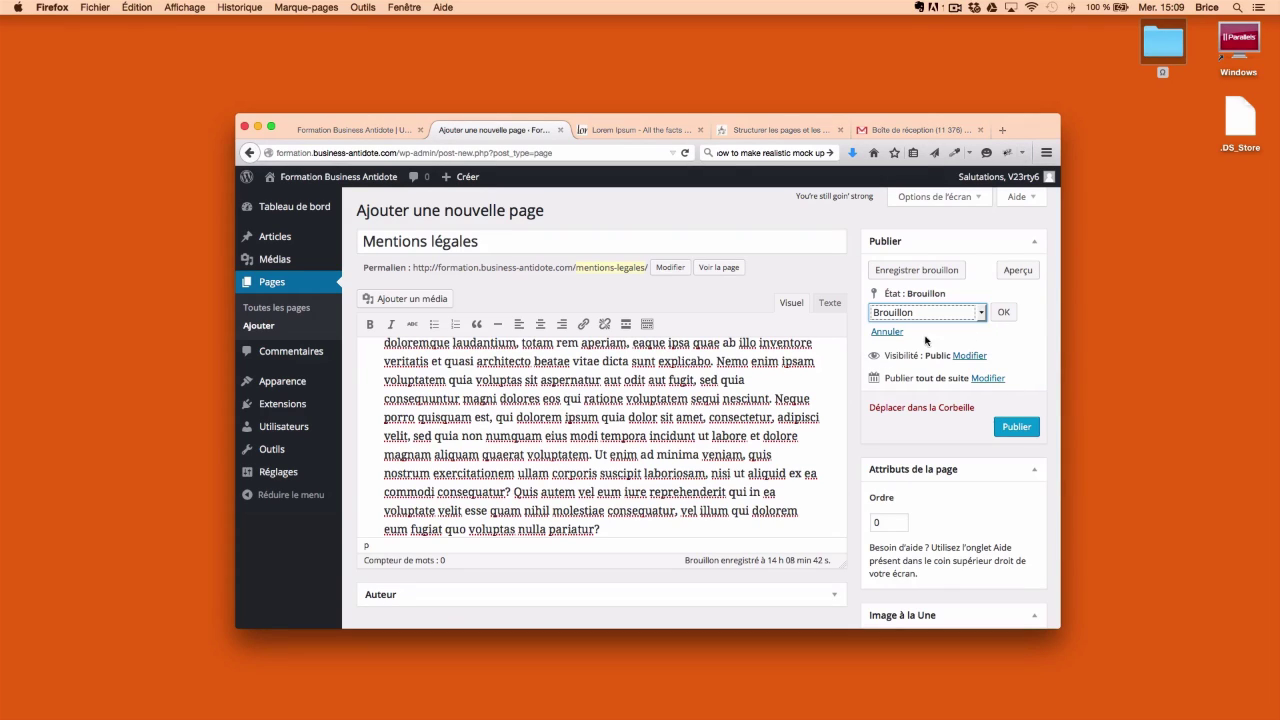
left_click(887, 331)
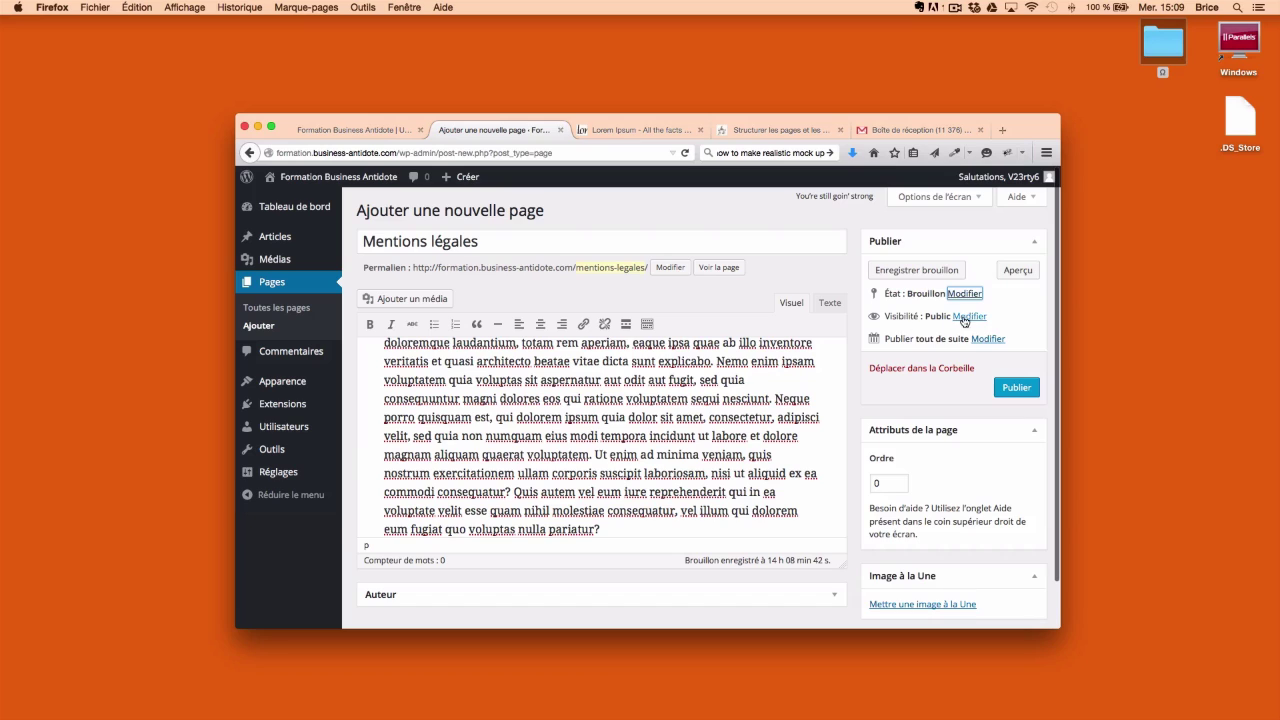
Examine the page's password-protected and private visibility options, then cancel the visibility edit
left_click(968, 316)
left_click(874, 345)
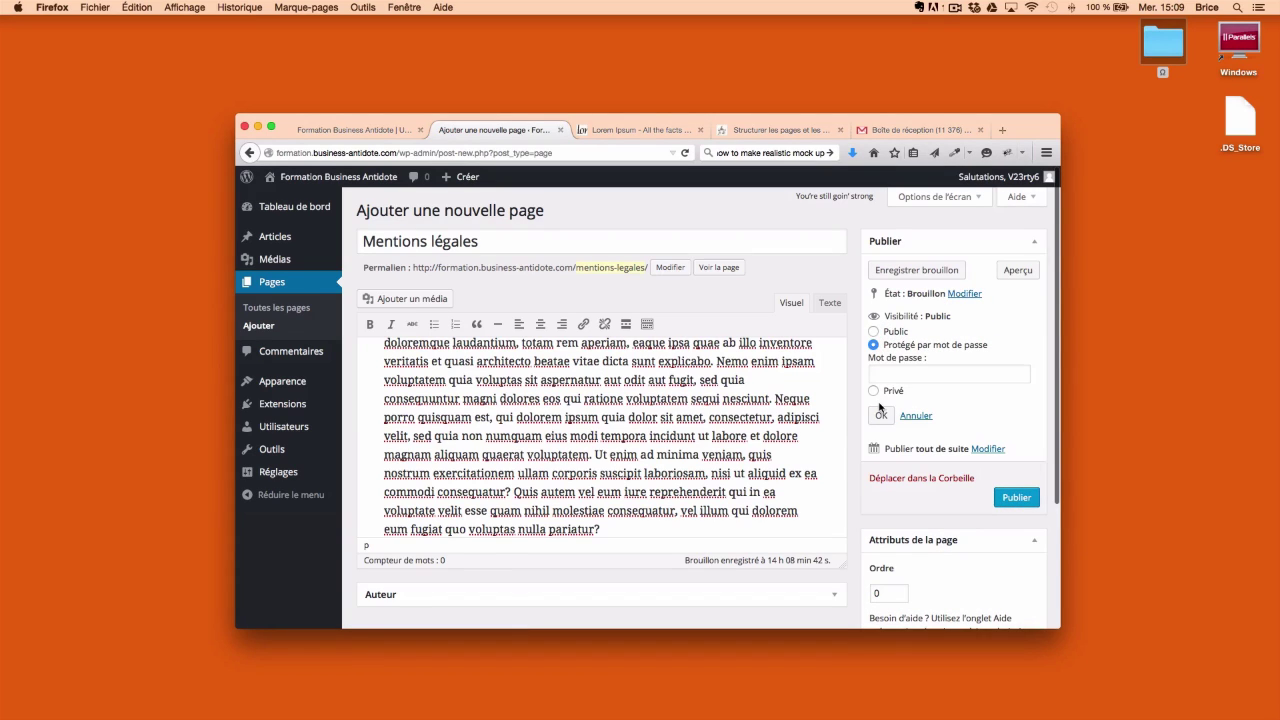
left_click(896, 377)
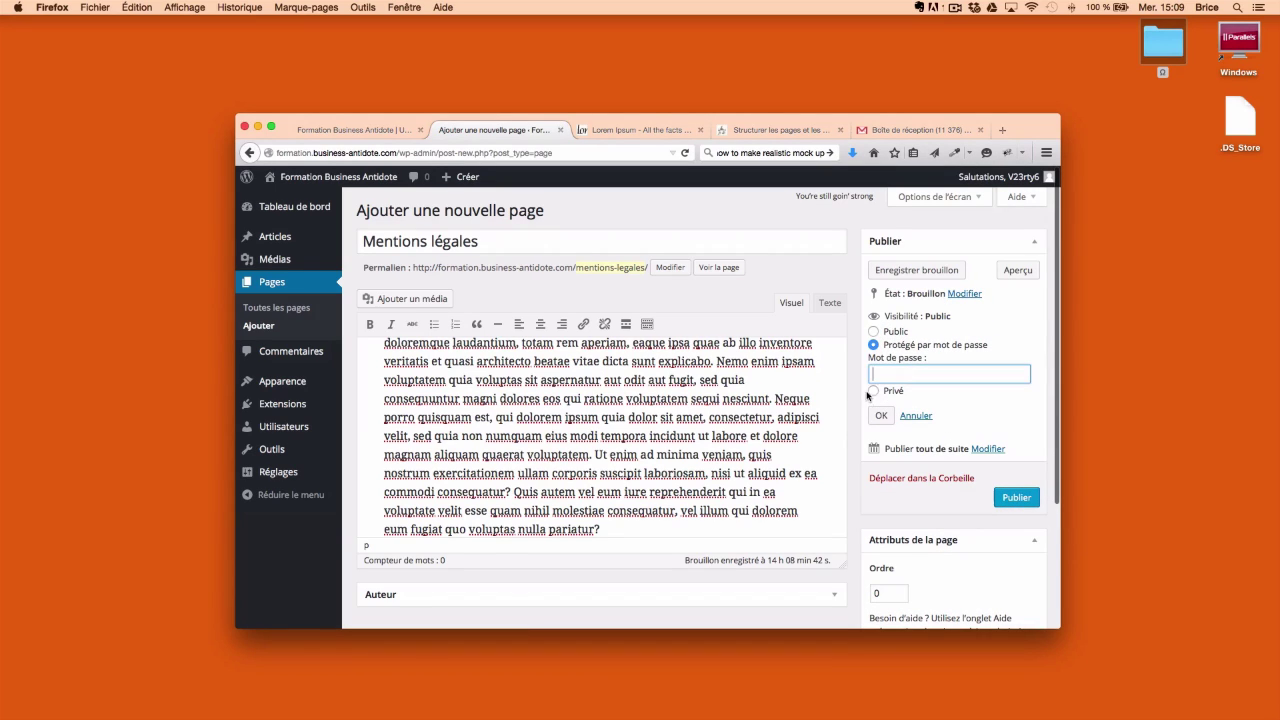
left_click(874, 392)
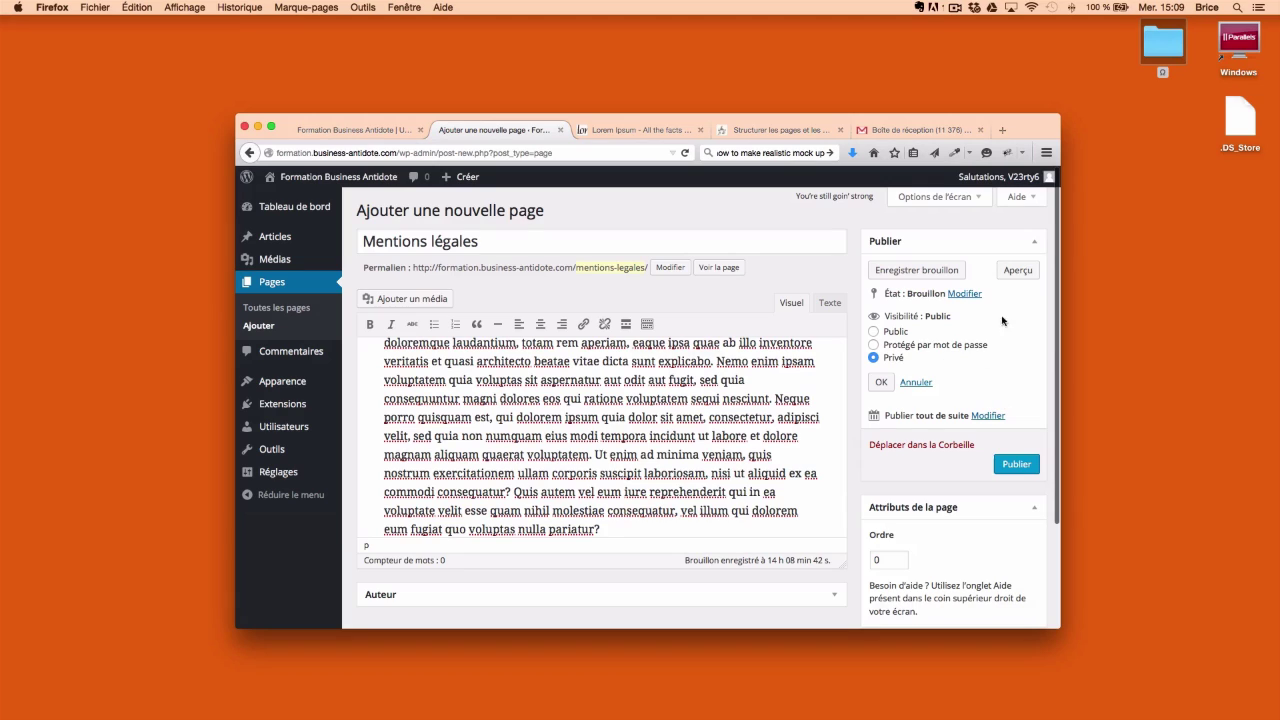
left_click(916, 382)
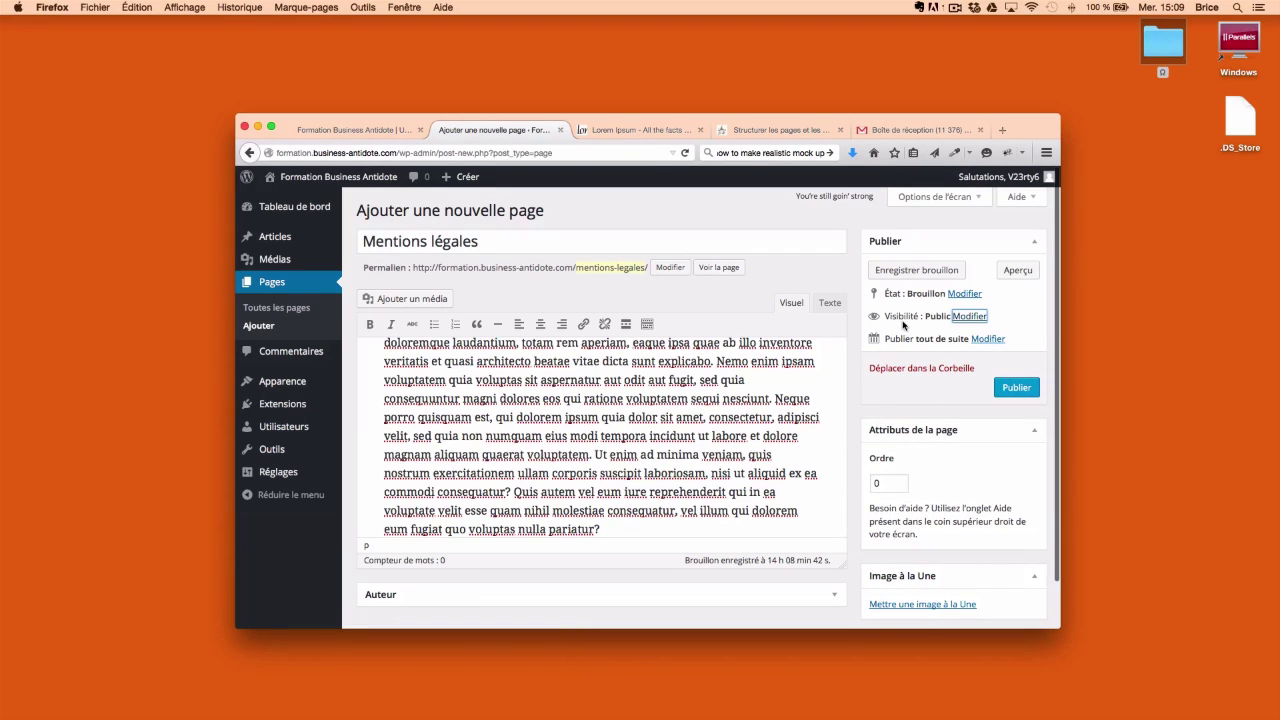
Examine the publication date and time settings of the page, then cancel the scheduling edit
left_click(987, 339)
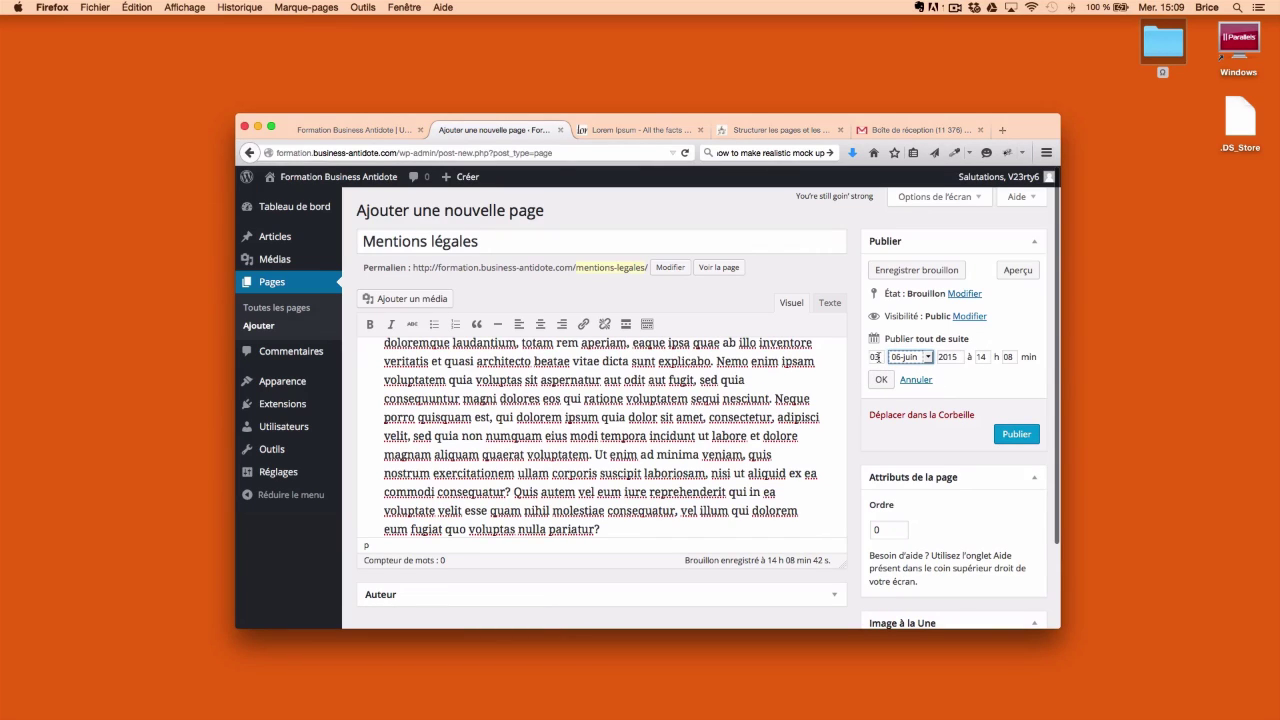
key("shift+Tab")
left_click(917, 357)
left_click(1012, 376)
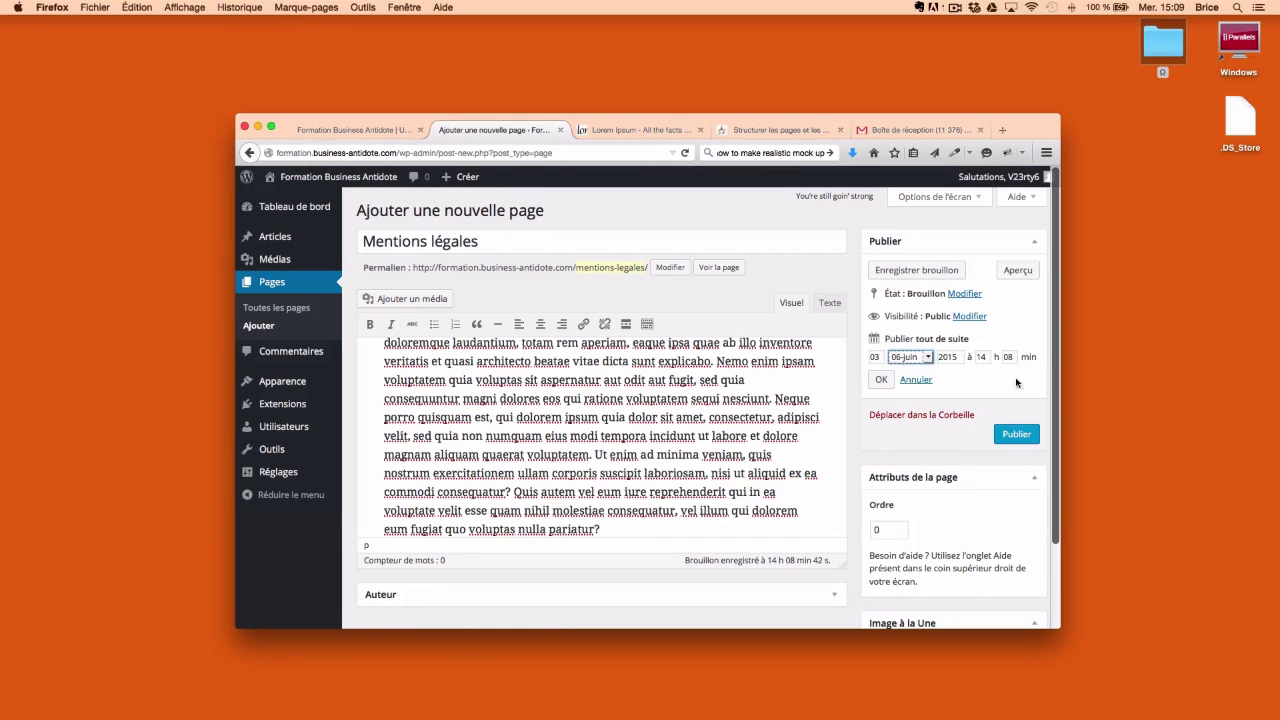
left_click(912, 380)
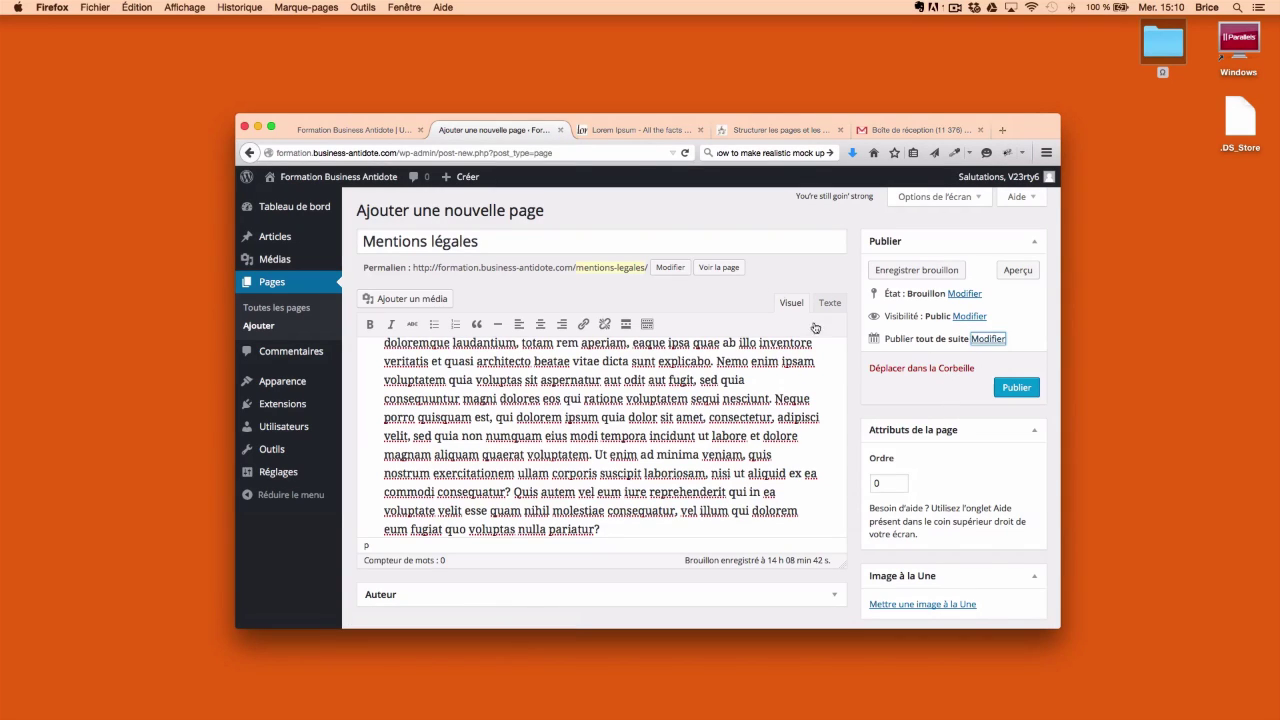
Examine the page attributes, in particular the order value of the page
left_click(1033, 432)
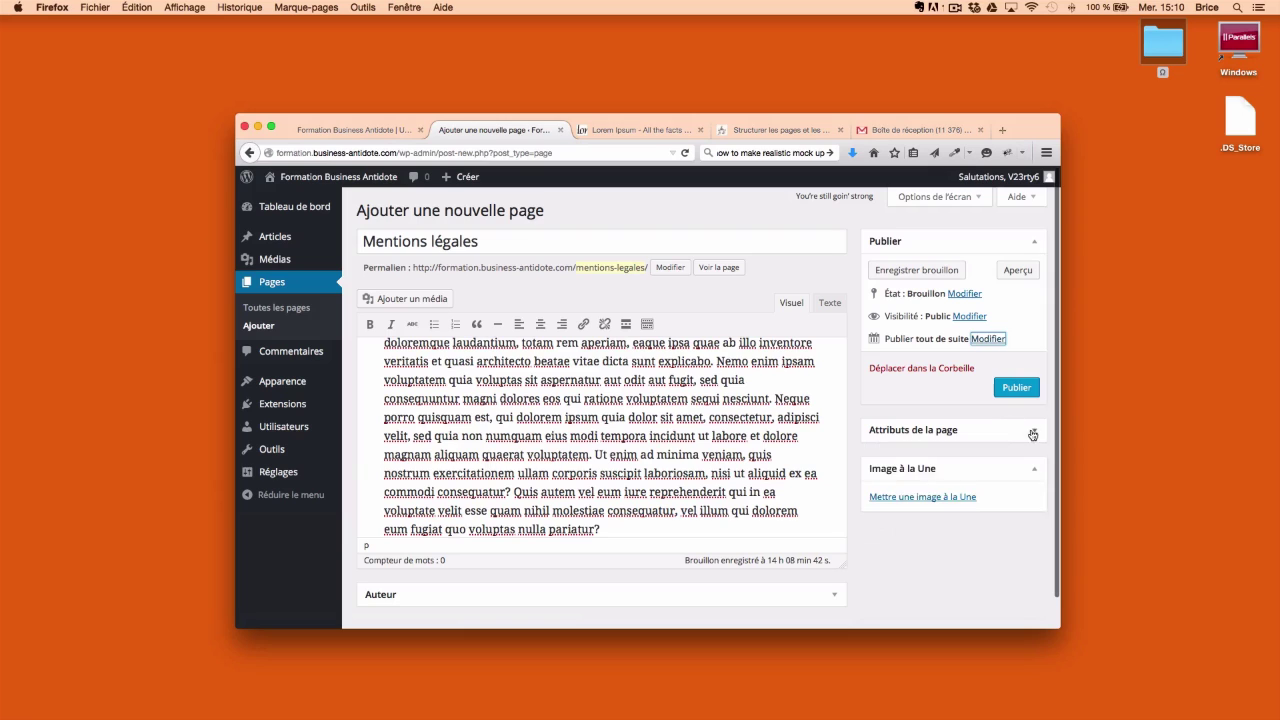
left_click(1033, 432)
scroll(959, 475, "down", 1)
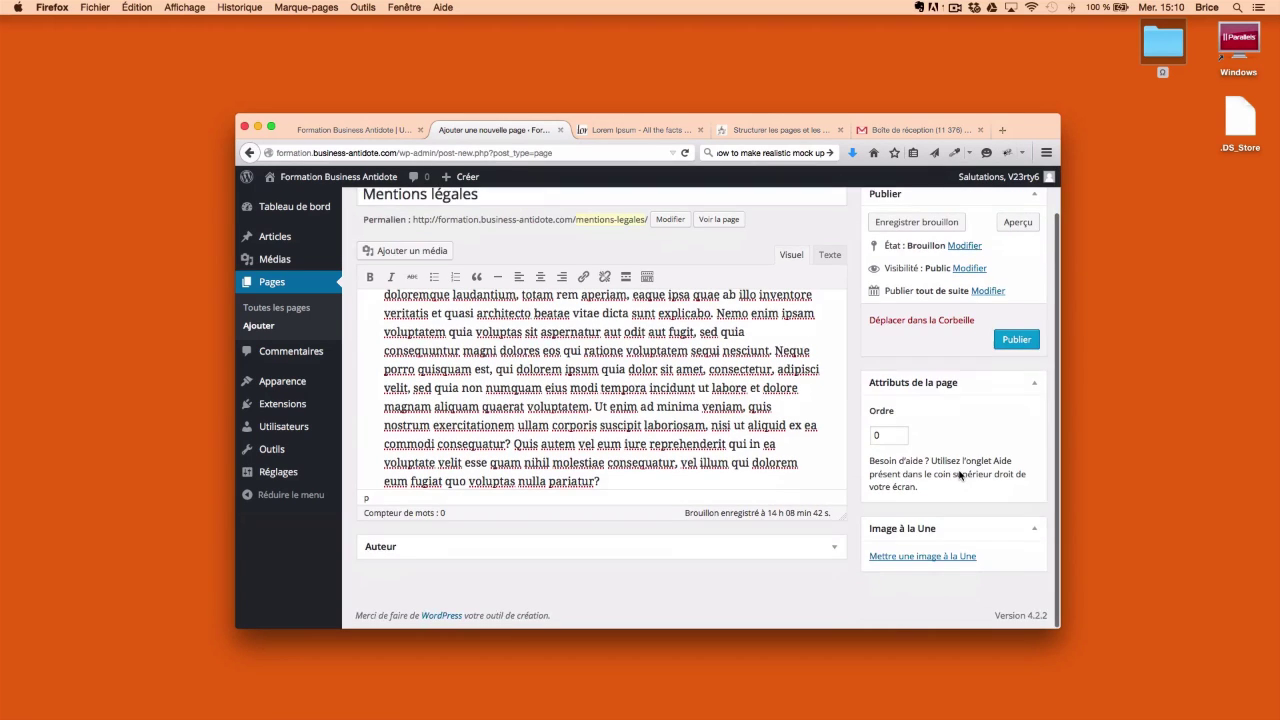
scroll(959, 475, "up", 1)
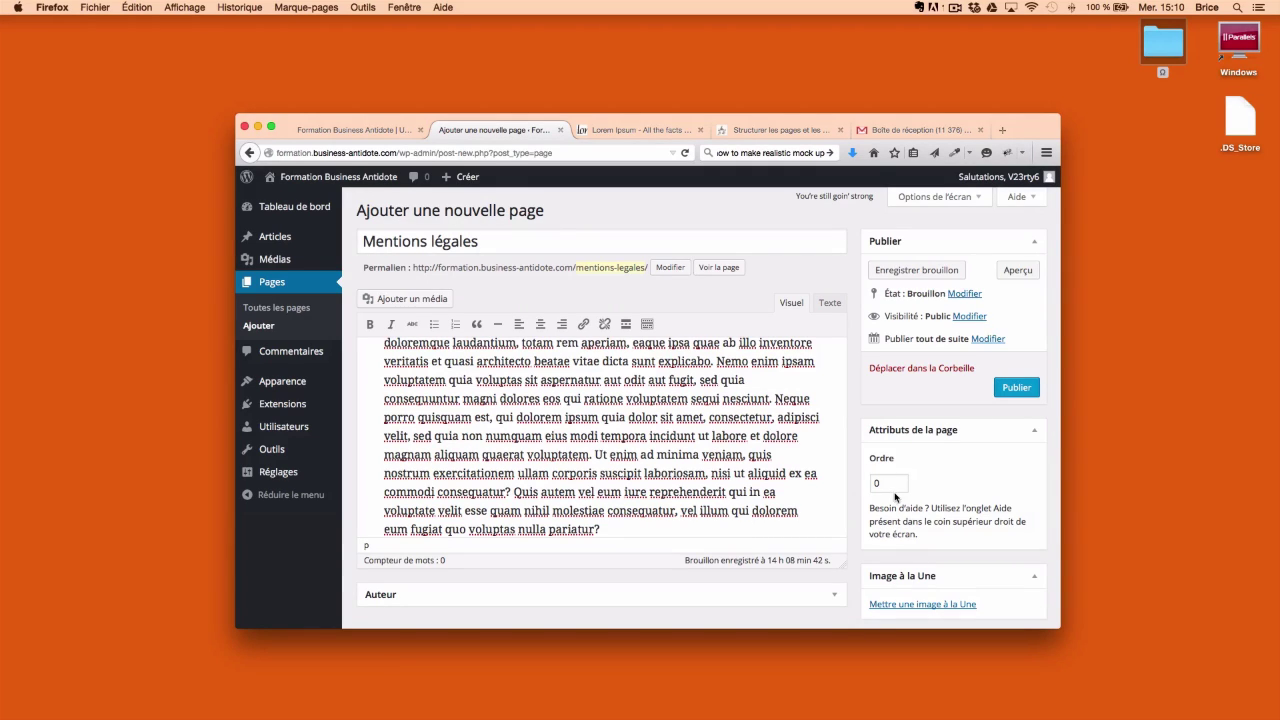
left_click_drag(905, 484, 859, 482)
Examine the featured image options, both uploading files and the media library, and close them without choosing an image
scroll(990, 484, "down", 1)
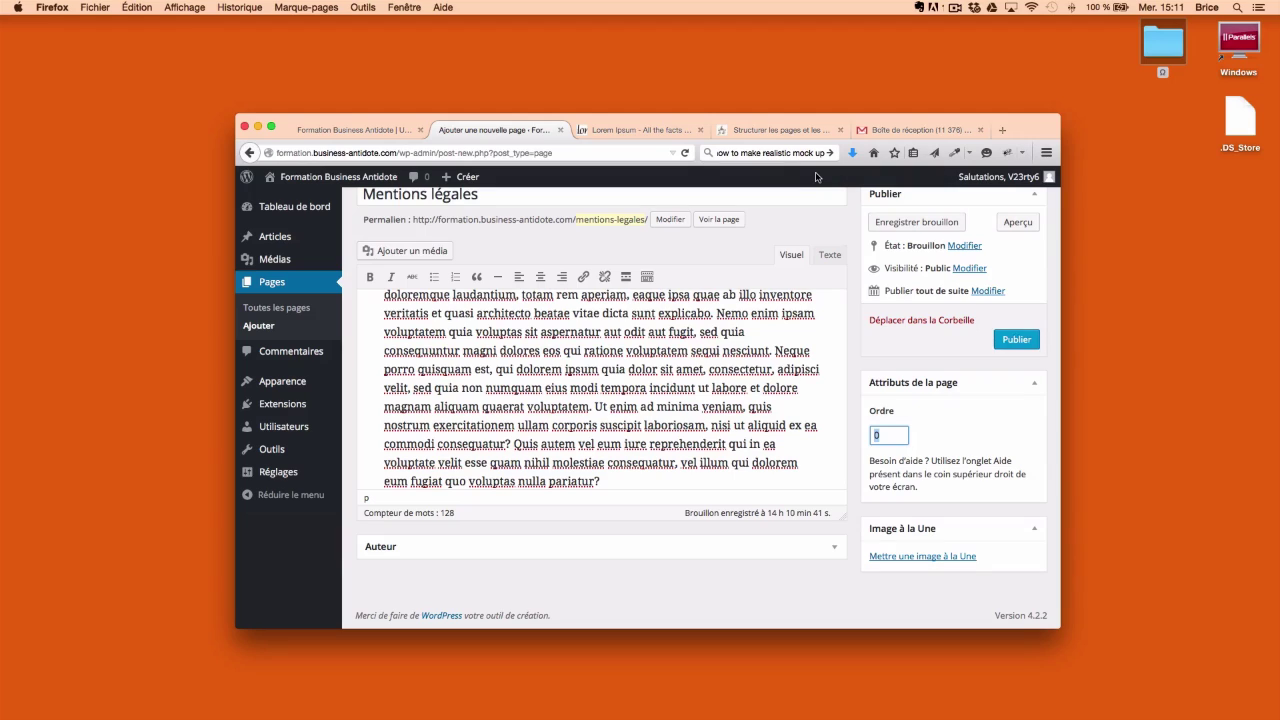
left_click(948, 558)
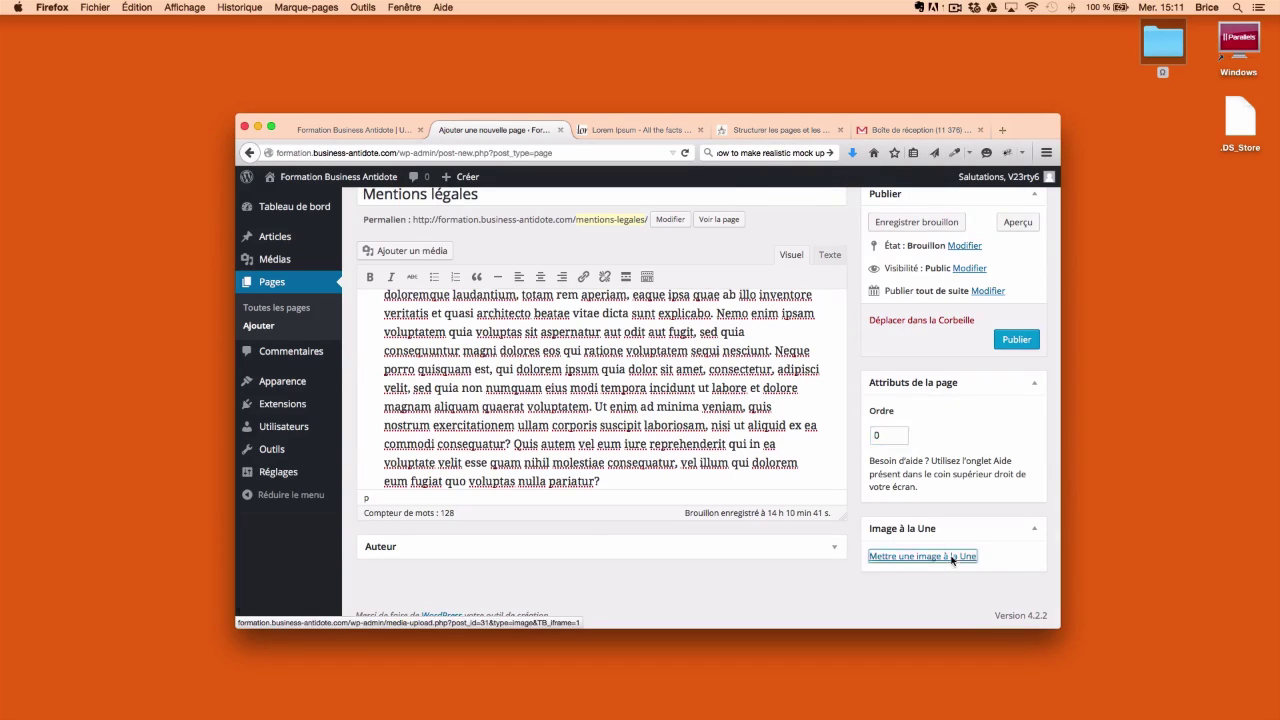
left_click(652, 418)
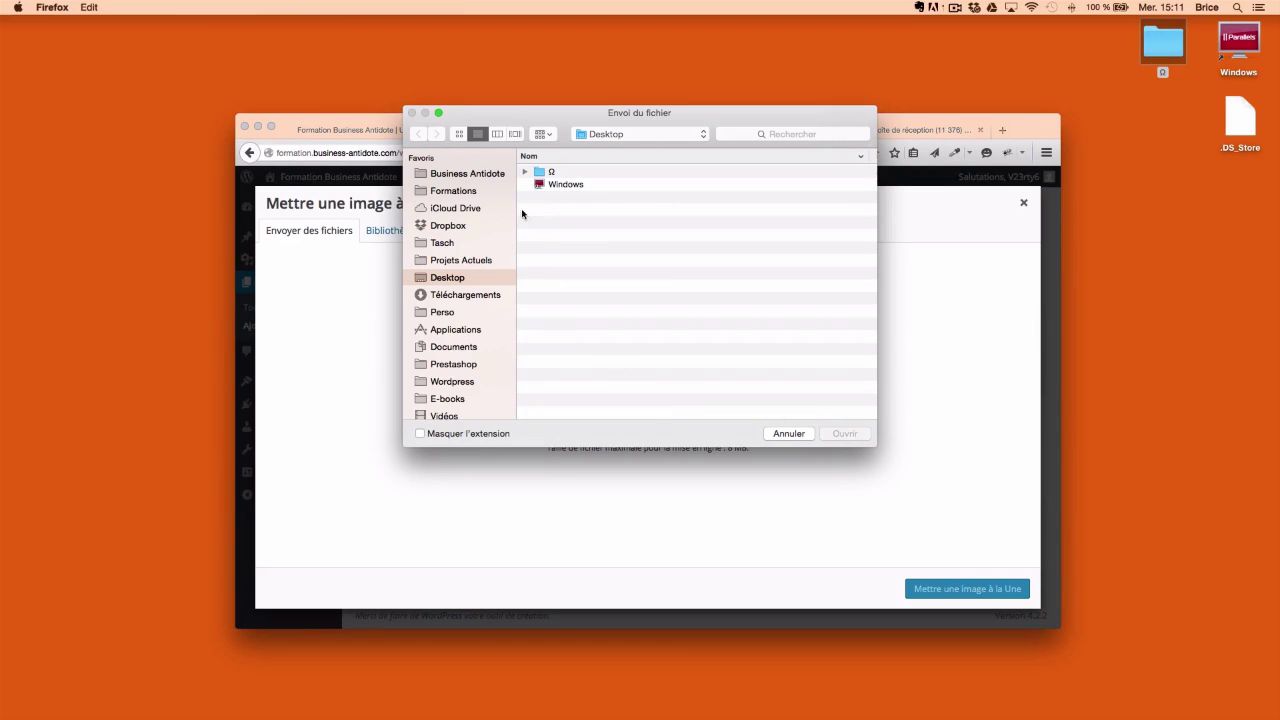
left_click(789, 436)
left_click(457, 233)
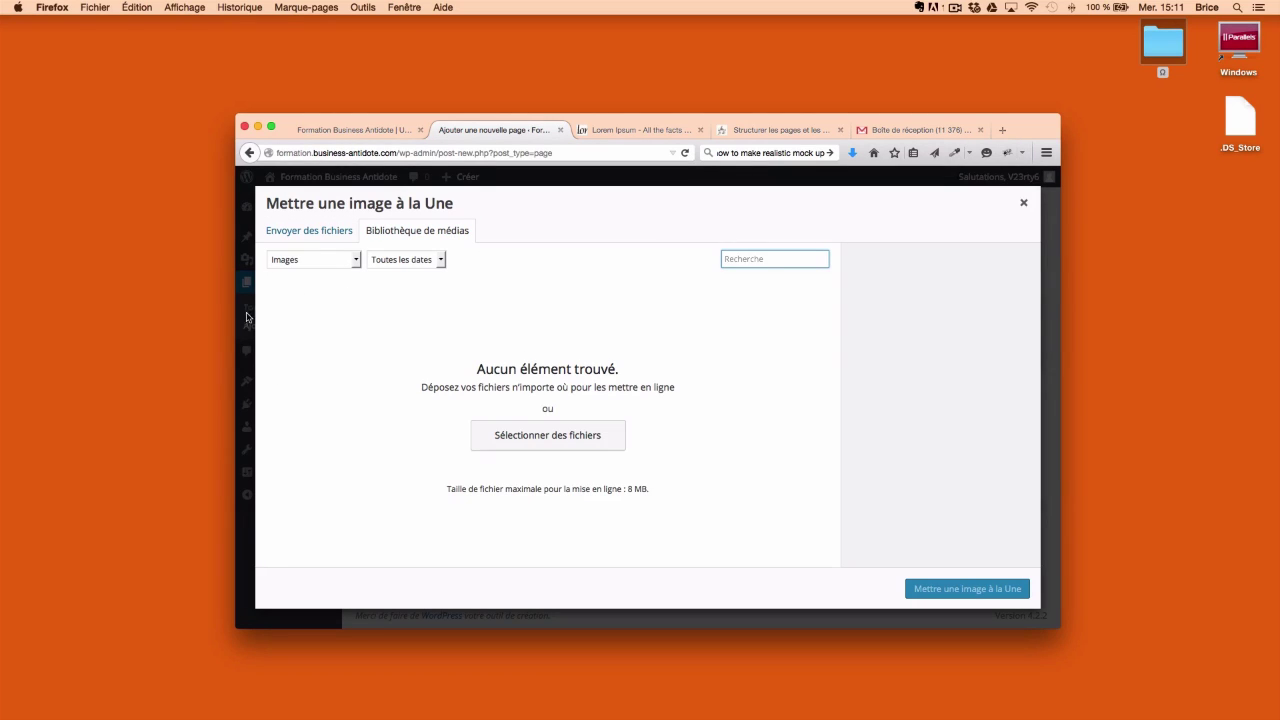
left_click(313, 232)
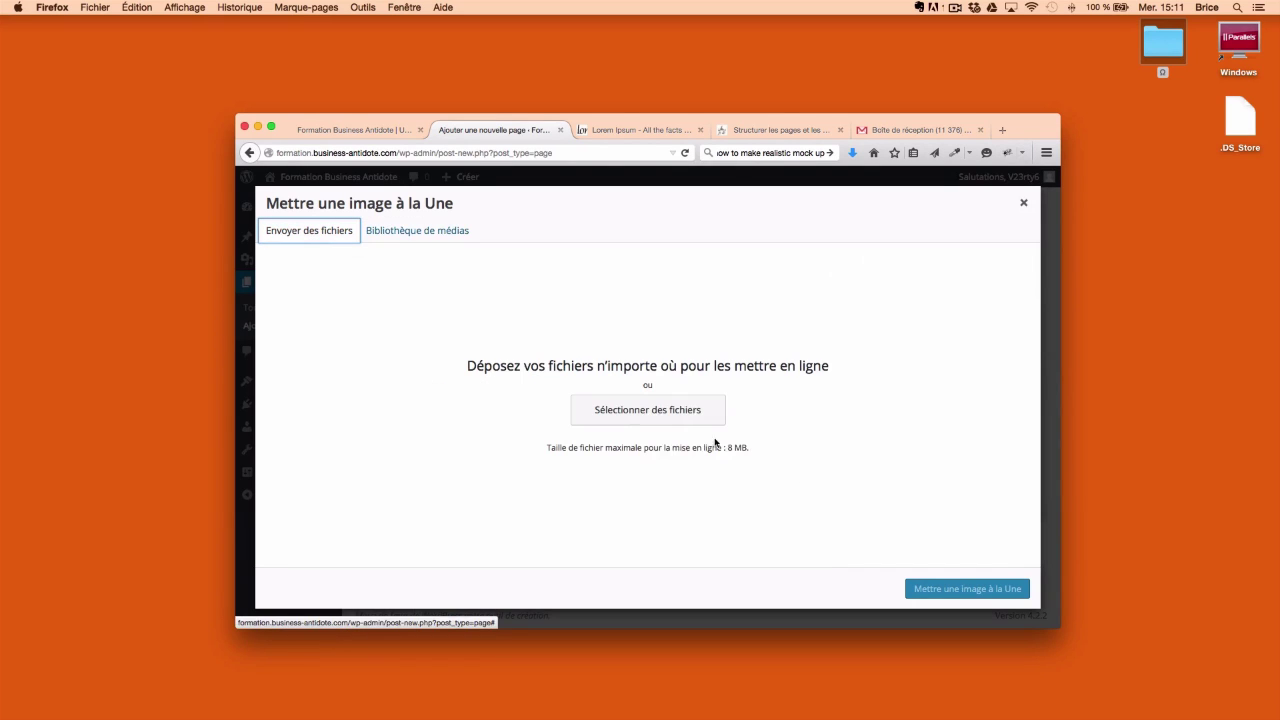
left_click(644, 426)
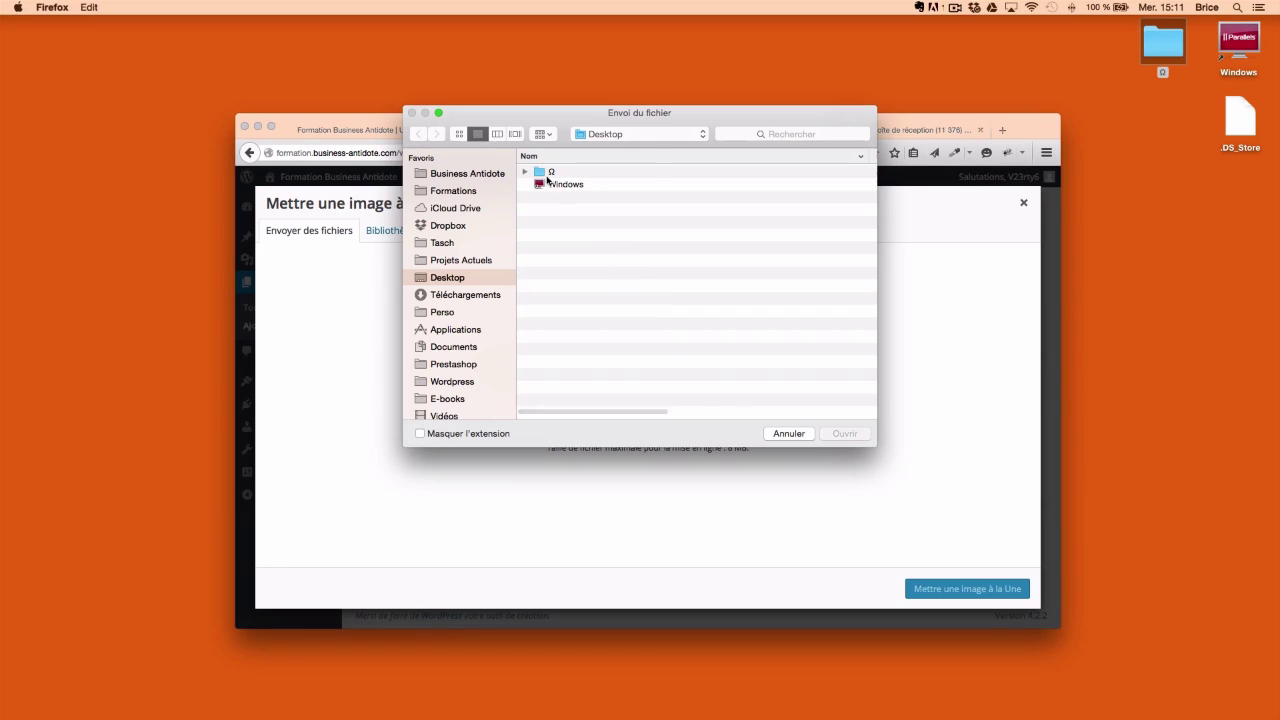
left_click(795, 436)
left_click(415, 232)
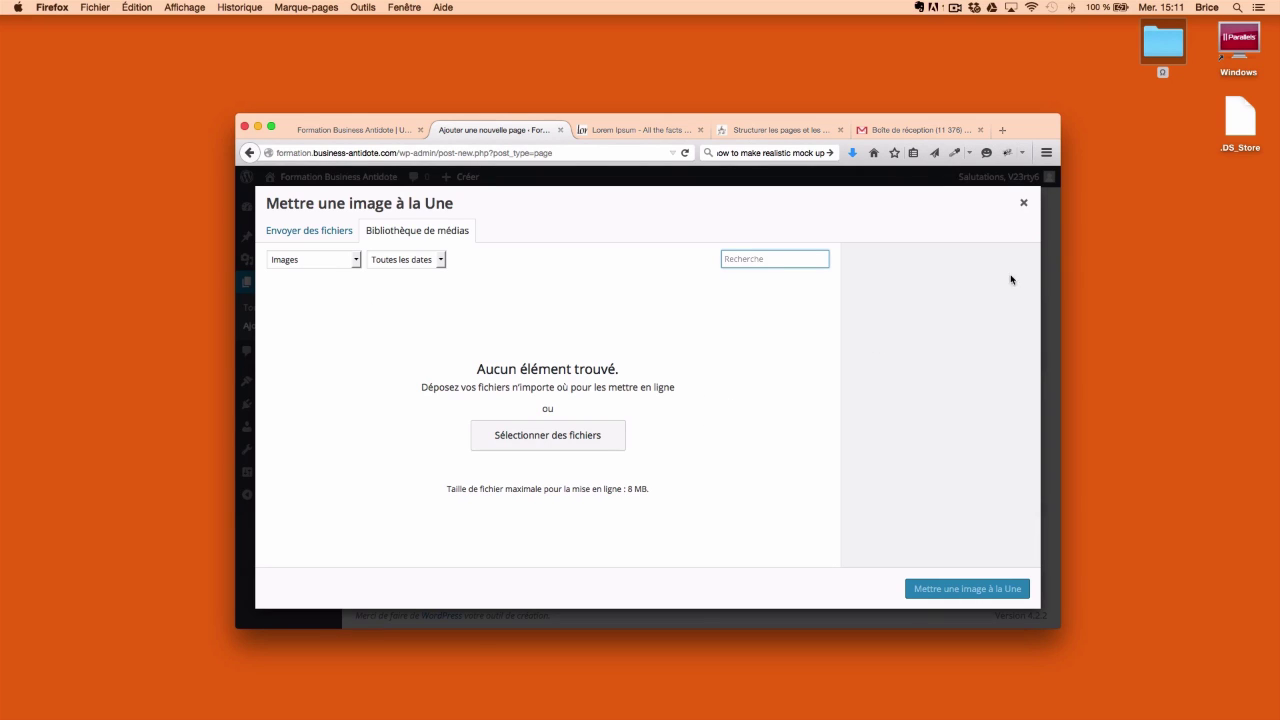
left_click(1023, 203)
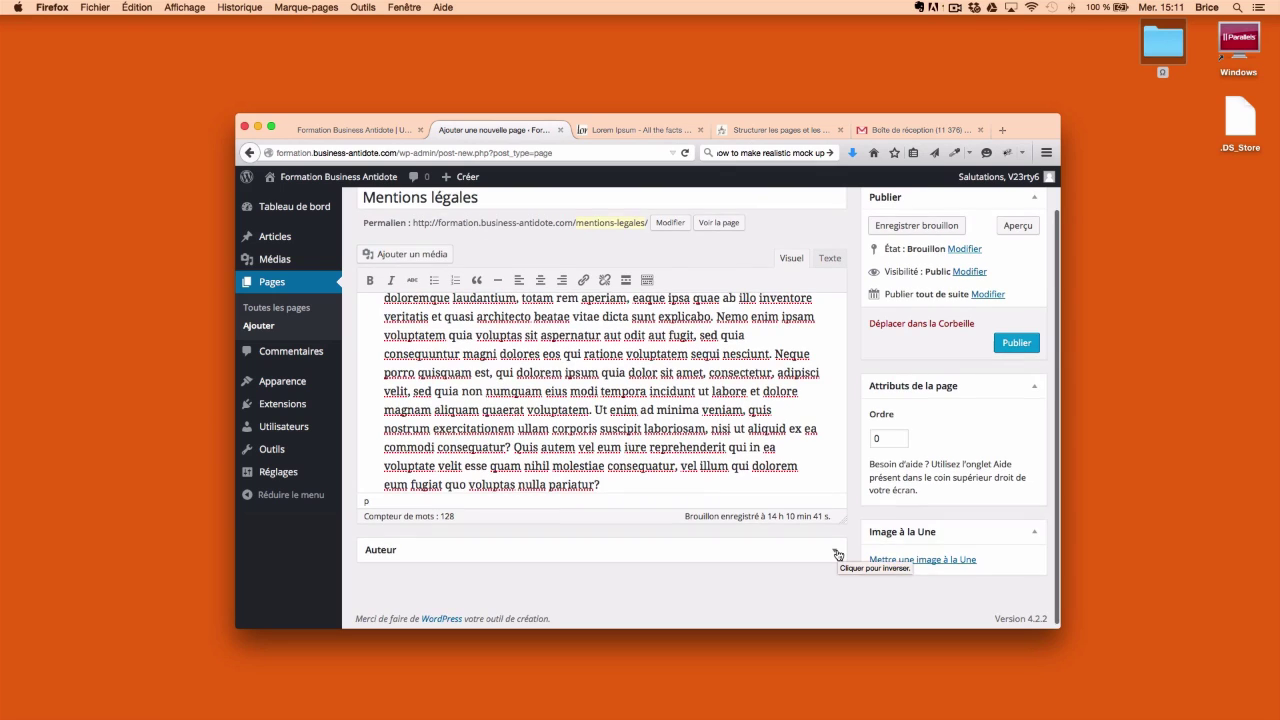
Examine which authors can be assigned to the page
left_click(838, 555)
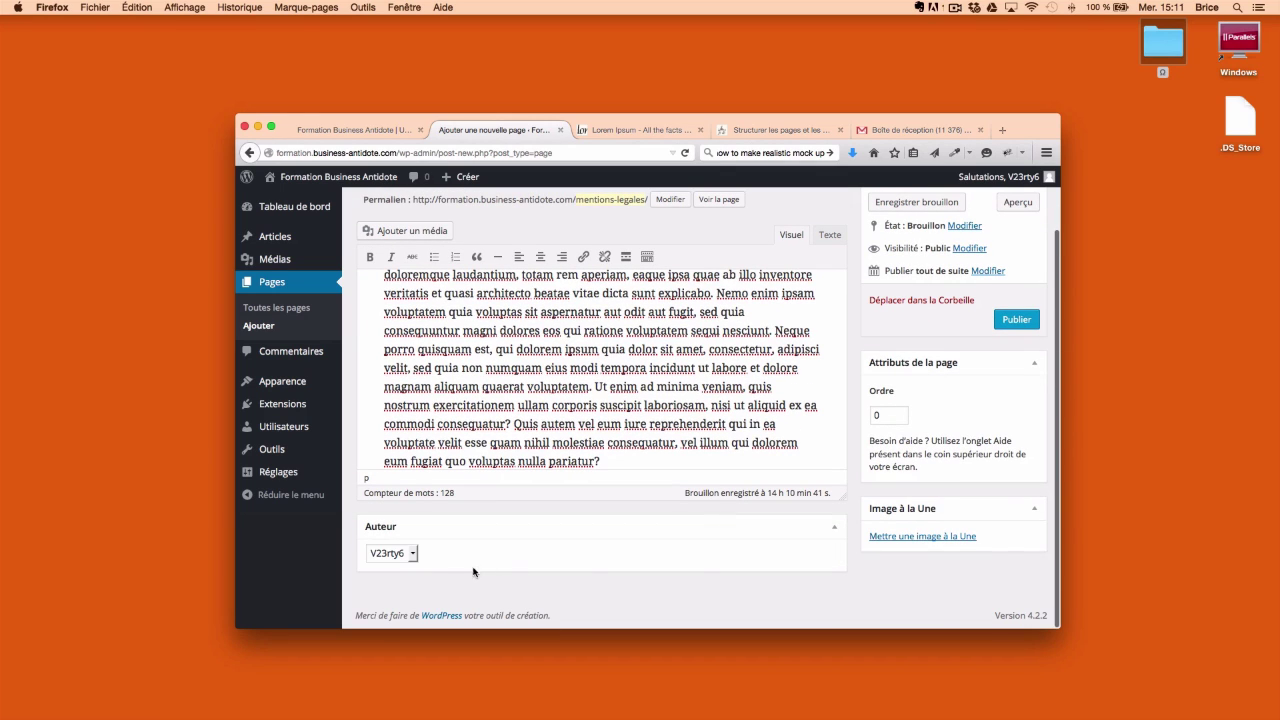
left_click(378, 554)
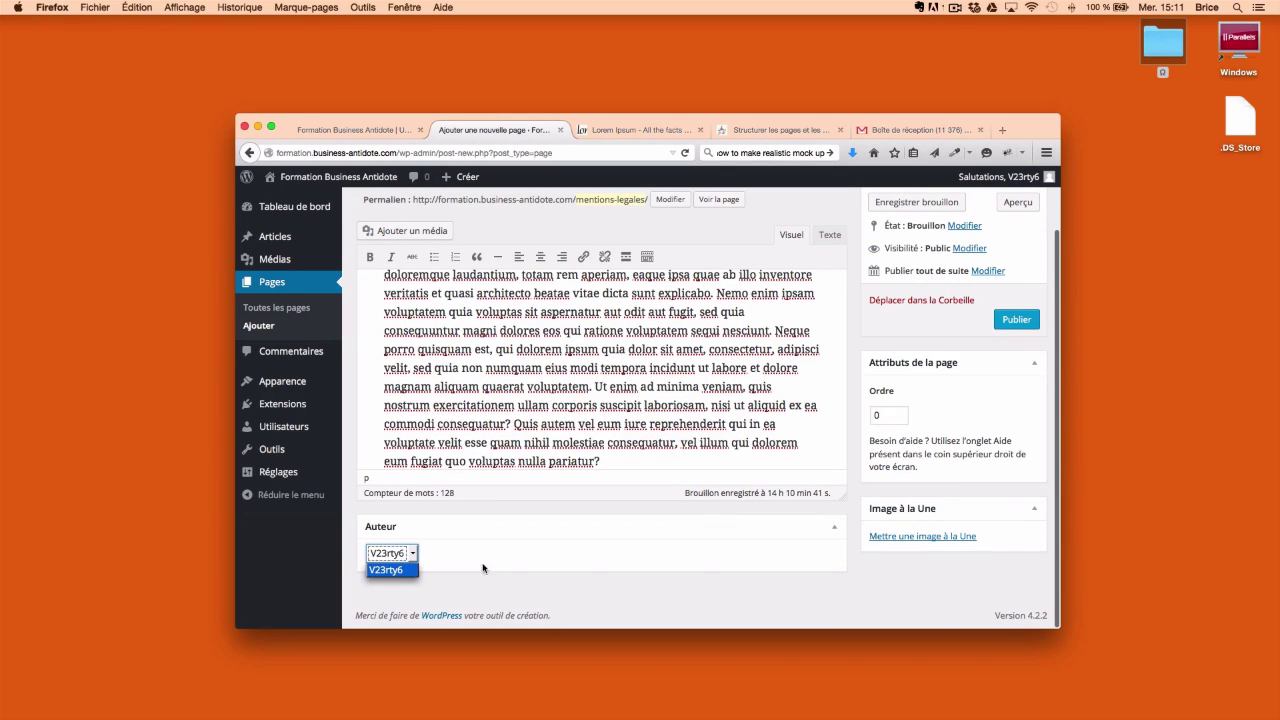
left_click(520, 590)
left_click(388, 556)
left_click(526, 568)
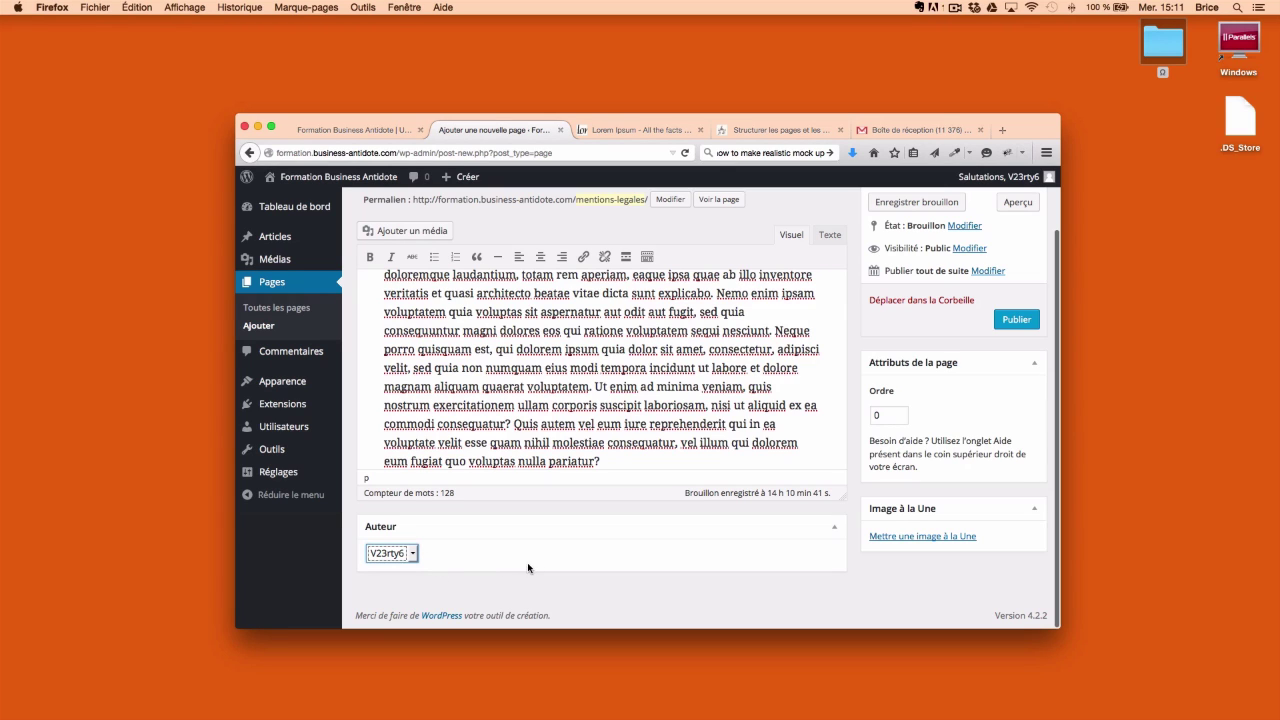
Publish the "Mentions légales" page
scroll(846, 545, "up", 2)
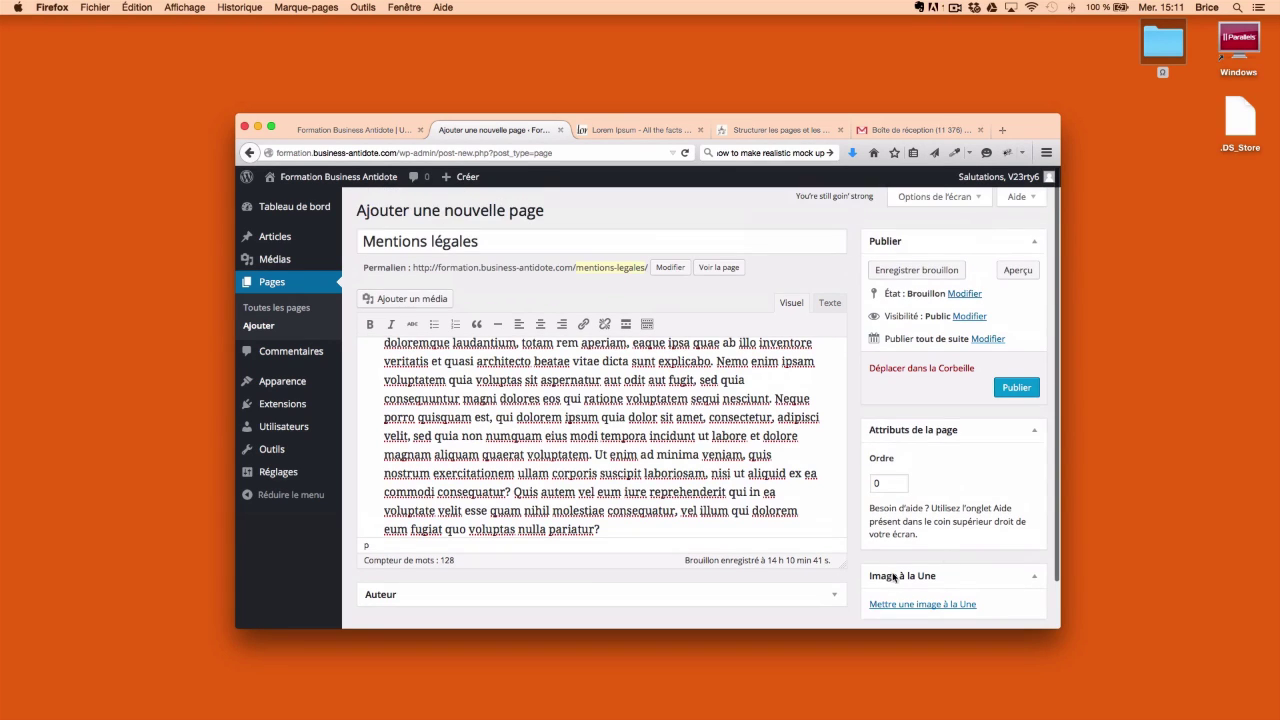
left_click(1016, 388)
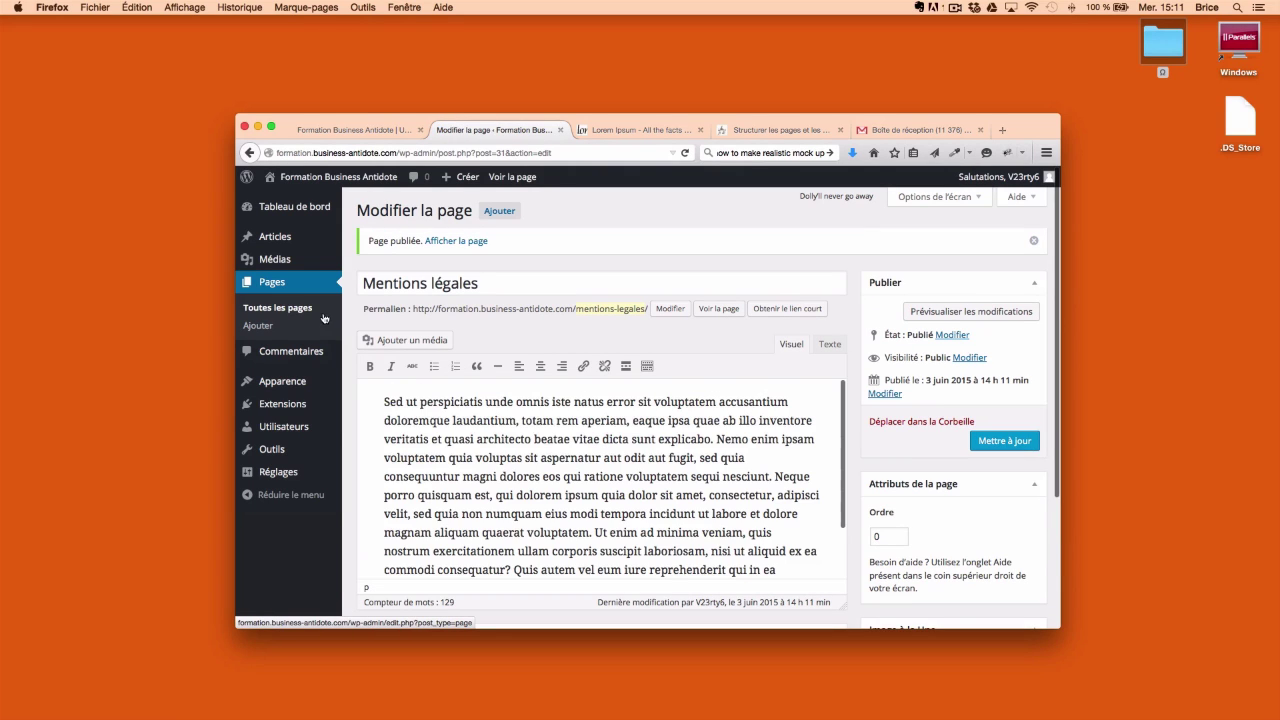
Create a new page titled "CGV" and paste the copied placeholder text as its content
mouse_move(462, 177)
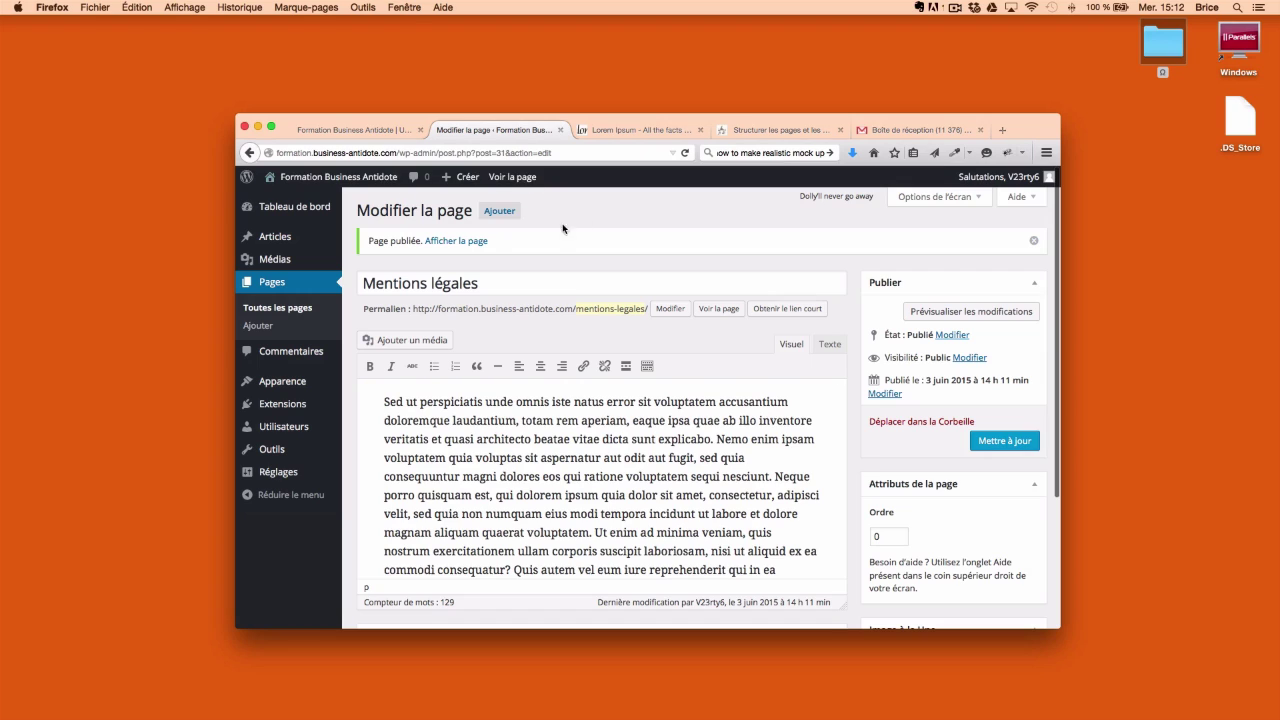
left_click(293, 312)
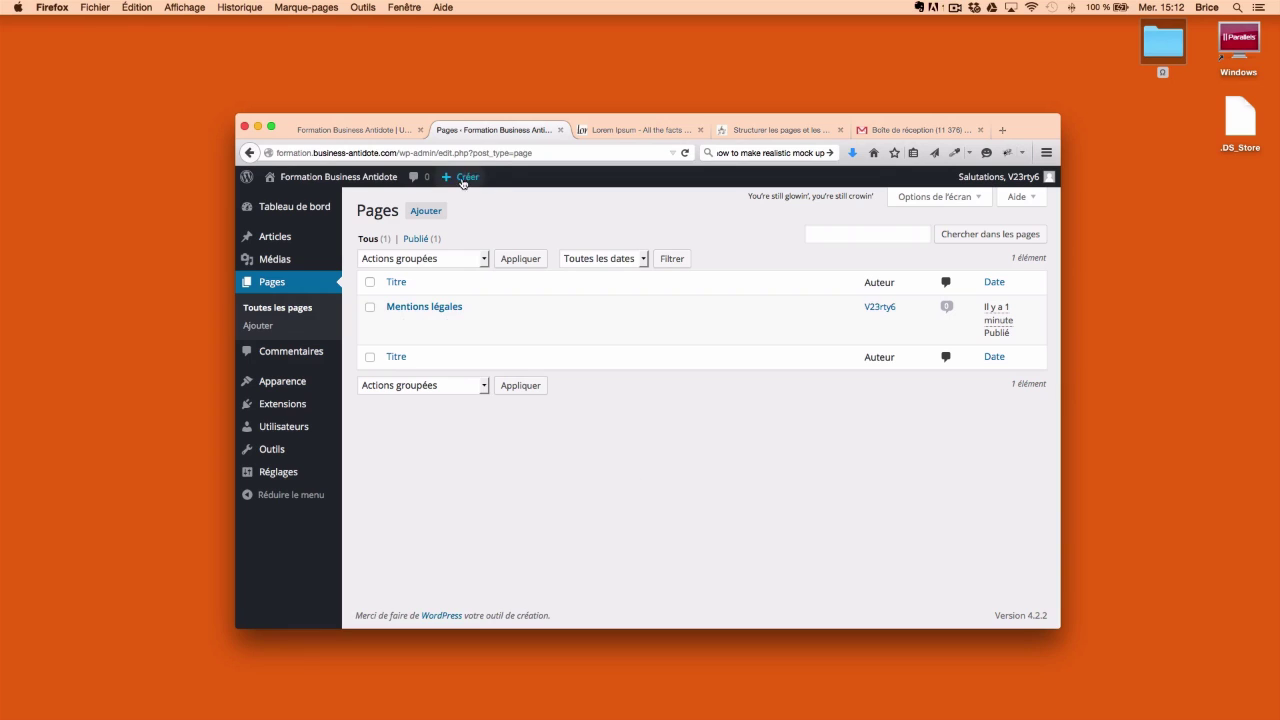
left_click(425, 211)
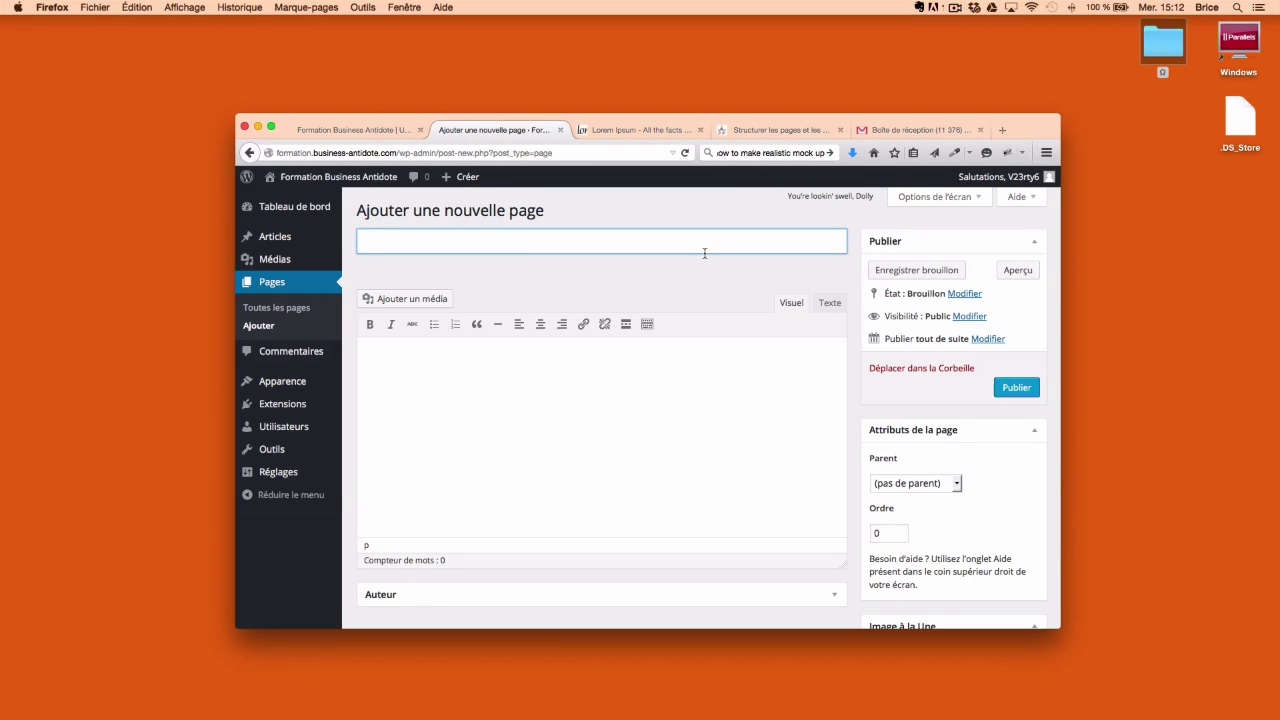
type("CGV")
scroll(994, 343, "down", 1)
left_click(480, 340)
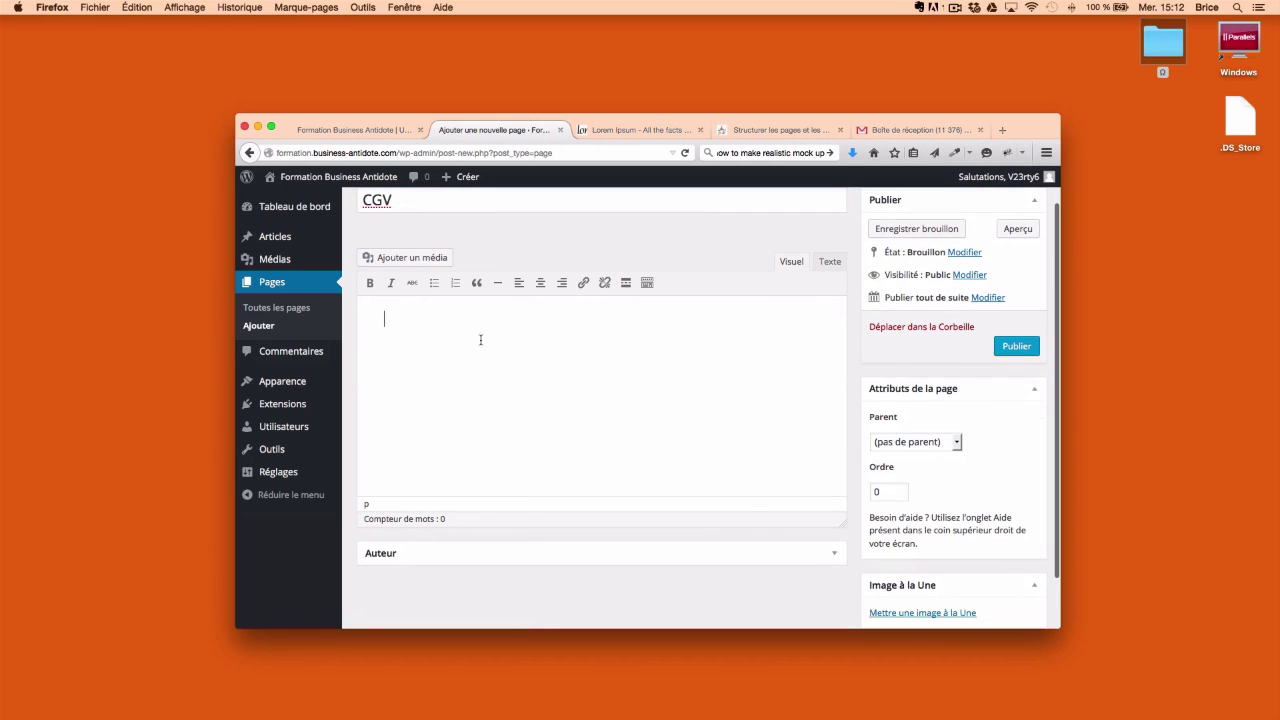
key("cmd+v")
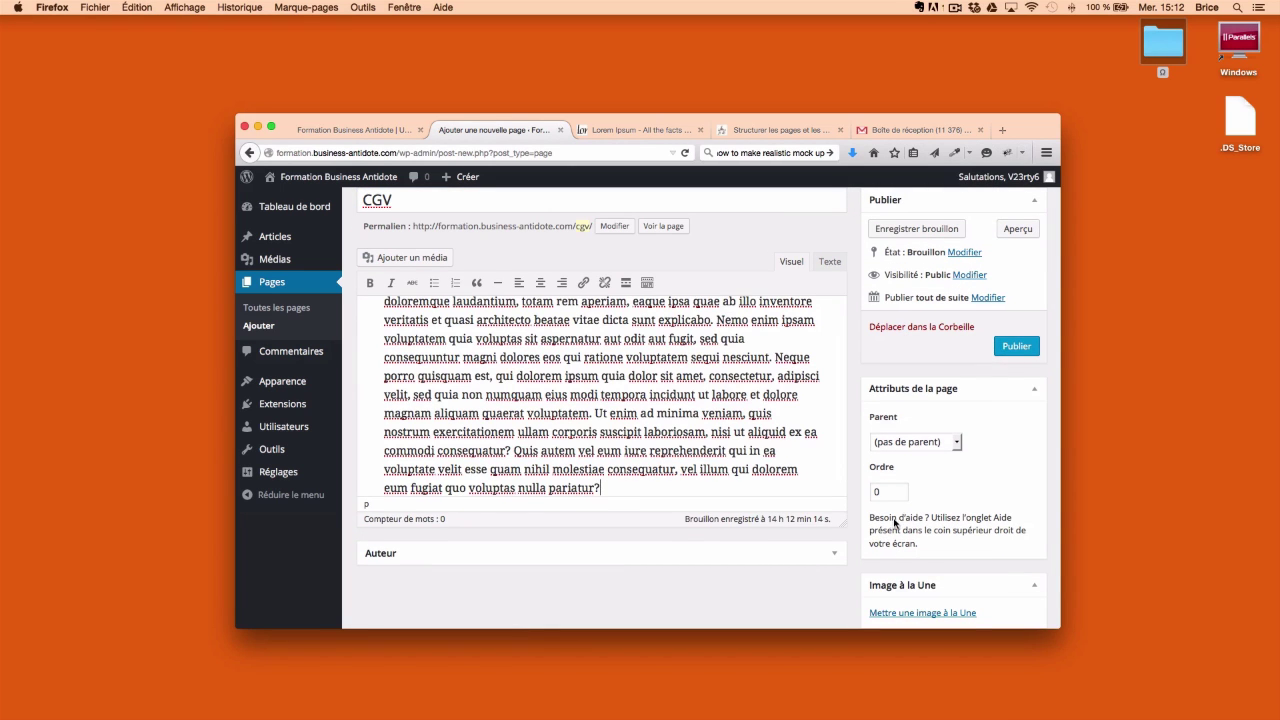
Set "Mentions légales" as the parent of the CGV page and publish it
scroll(900, 548, "up", 1)
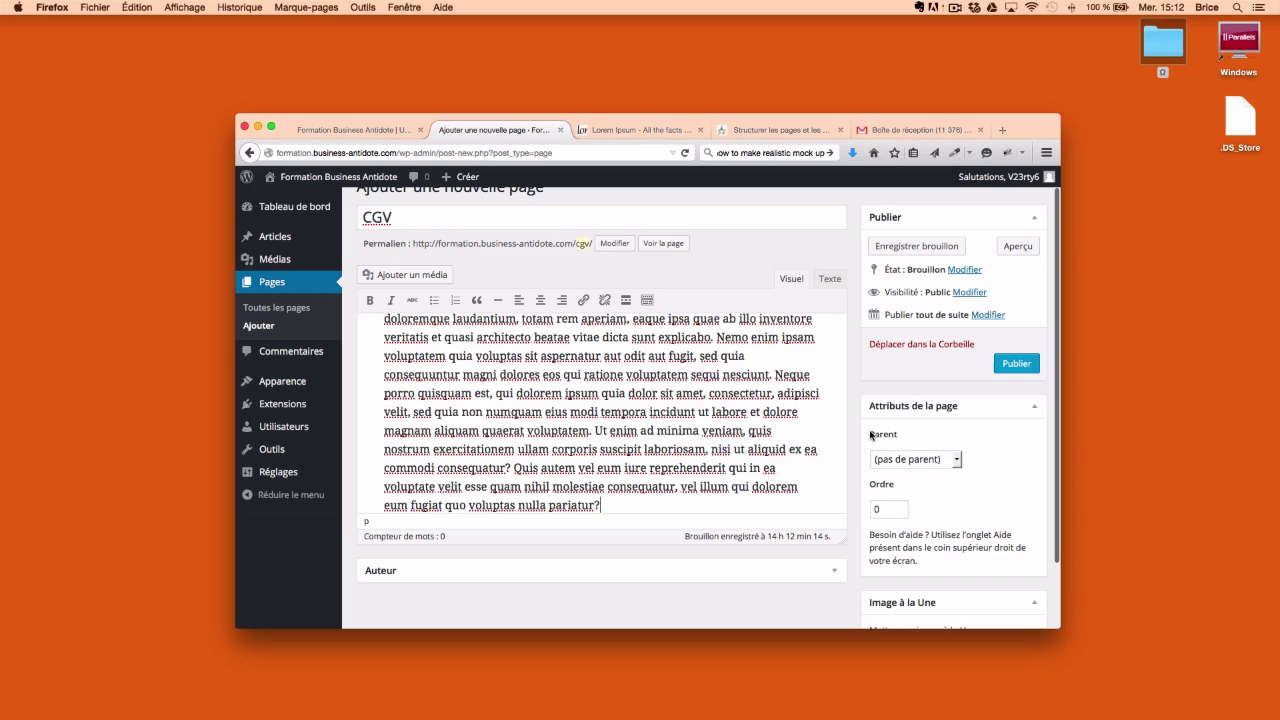
left_click(914, 460)
left_click(930, 492)
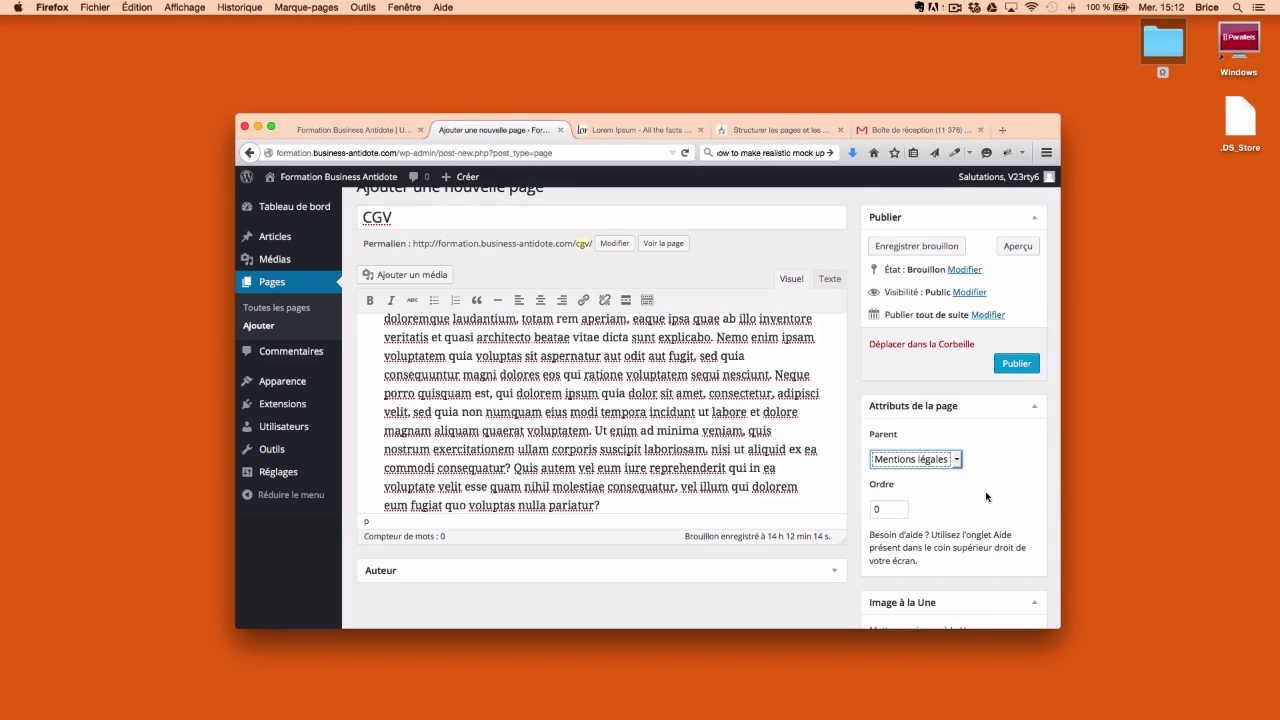
scroll(986, 497, "down", 3)
scroll(959, 544, "up", 3)
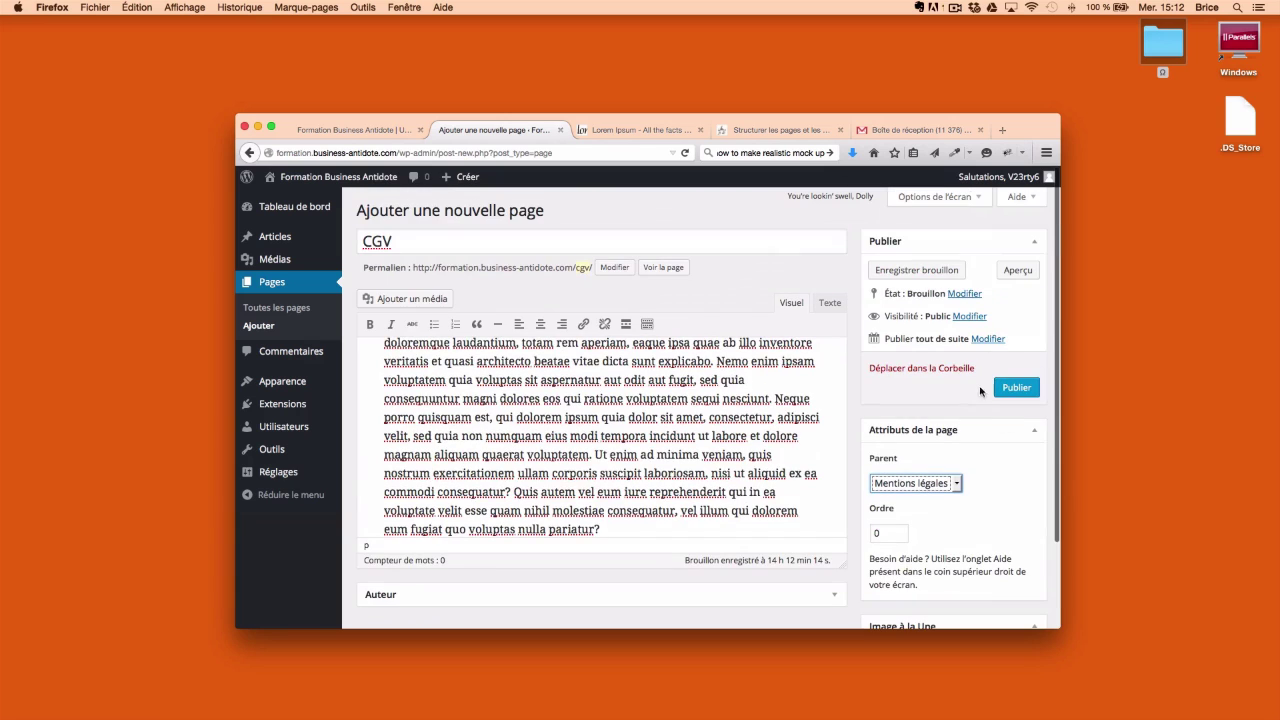
left_click(1012, 386)
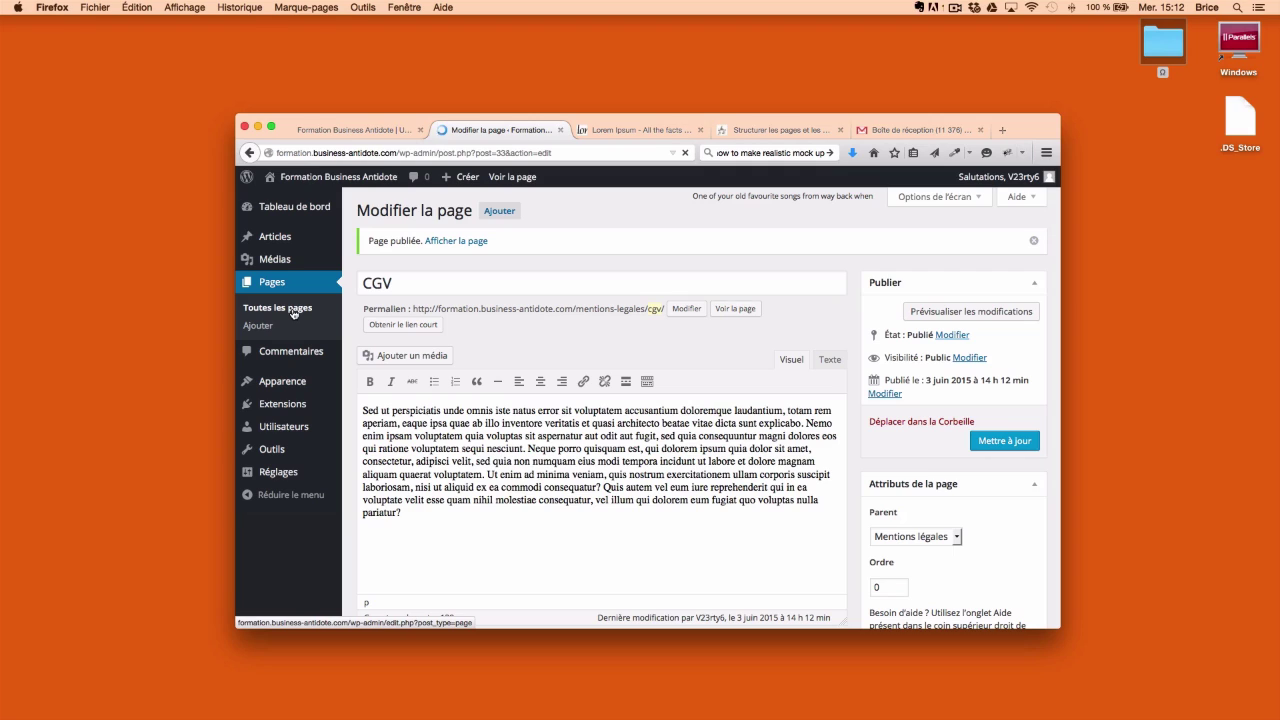
Select both "Mentions légales" and "CGV" in the list of all pages and open them for bulk editing
left_click(294, 314)
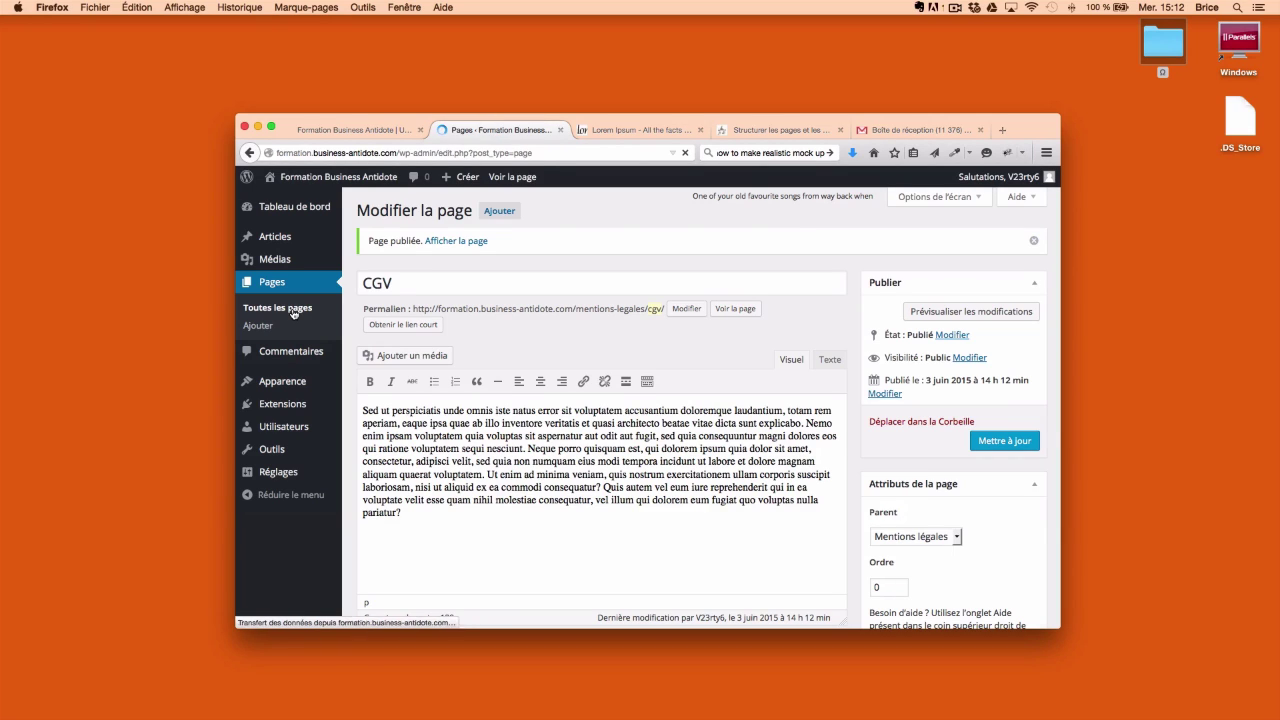
mouse_move(404, 368)
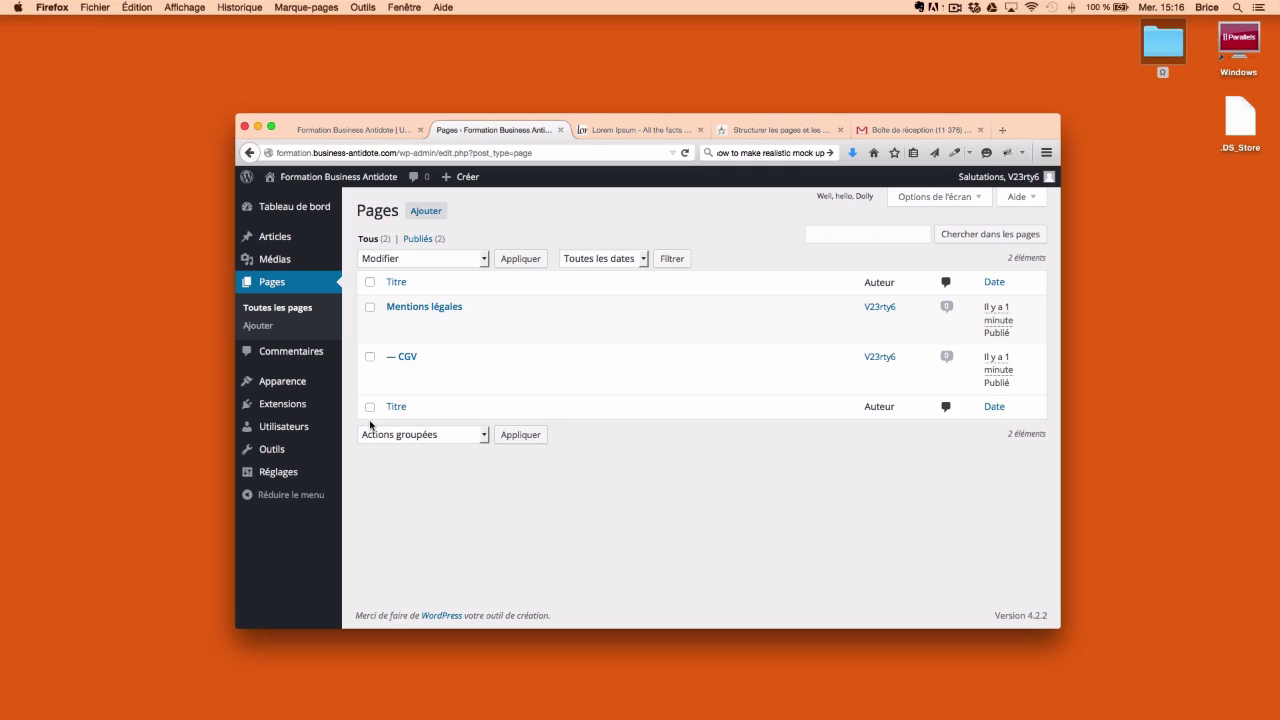
left_click(370, 283)
left_click(370, 283)
left_click(370, 307)
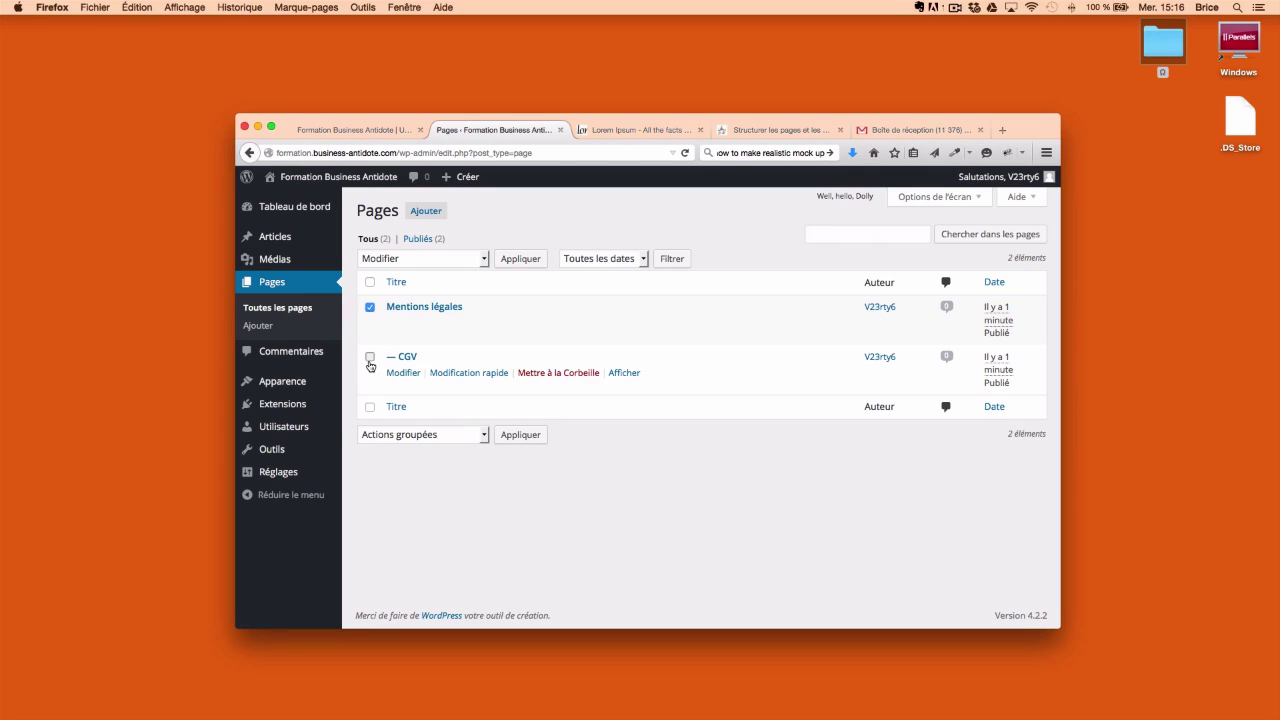
left_click(370, 360)
left_click(484, 260)
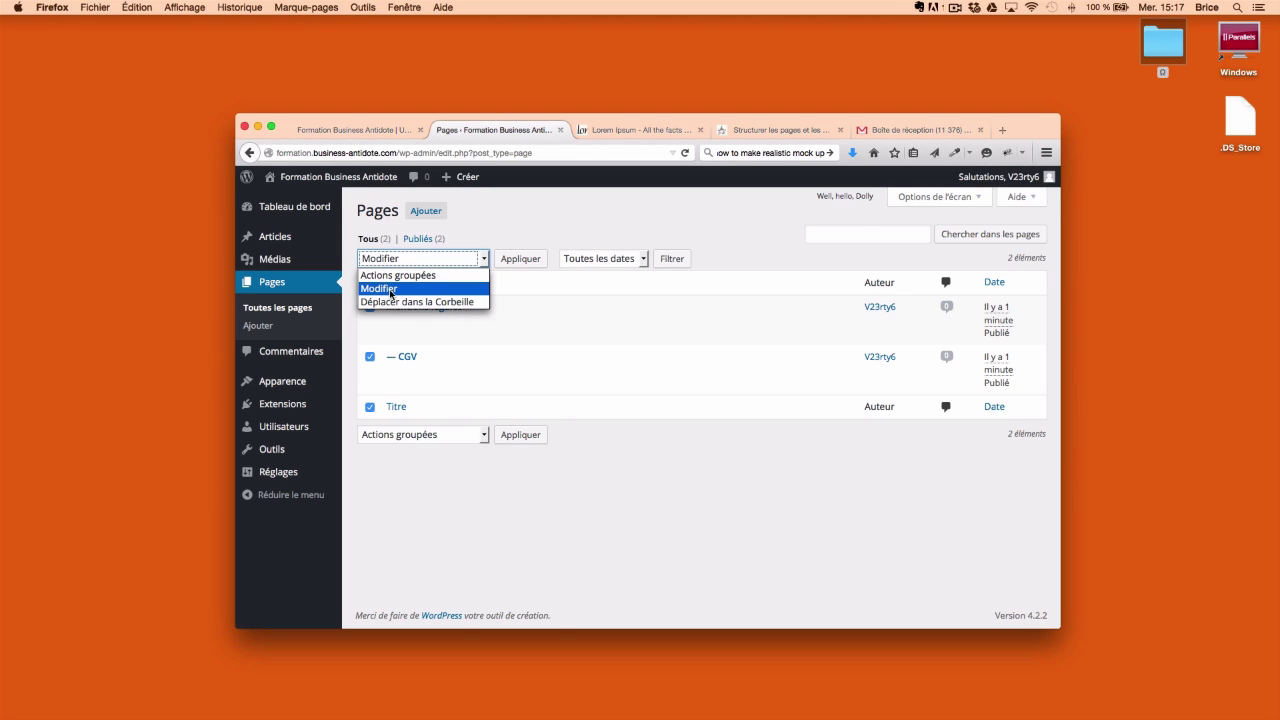
left_click(391, 290)
left_click(510, 260)
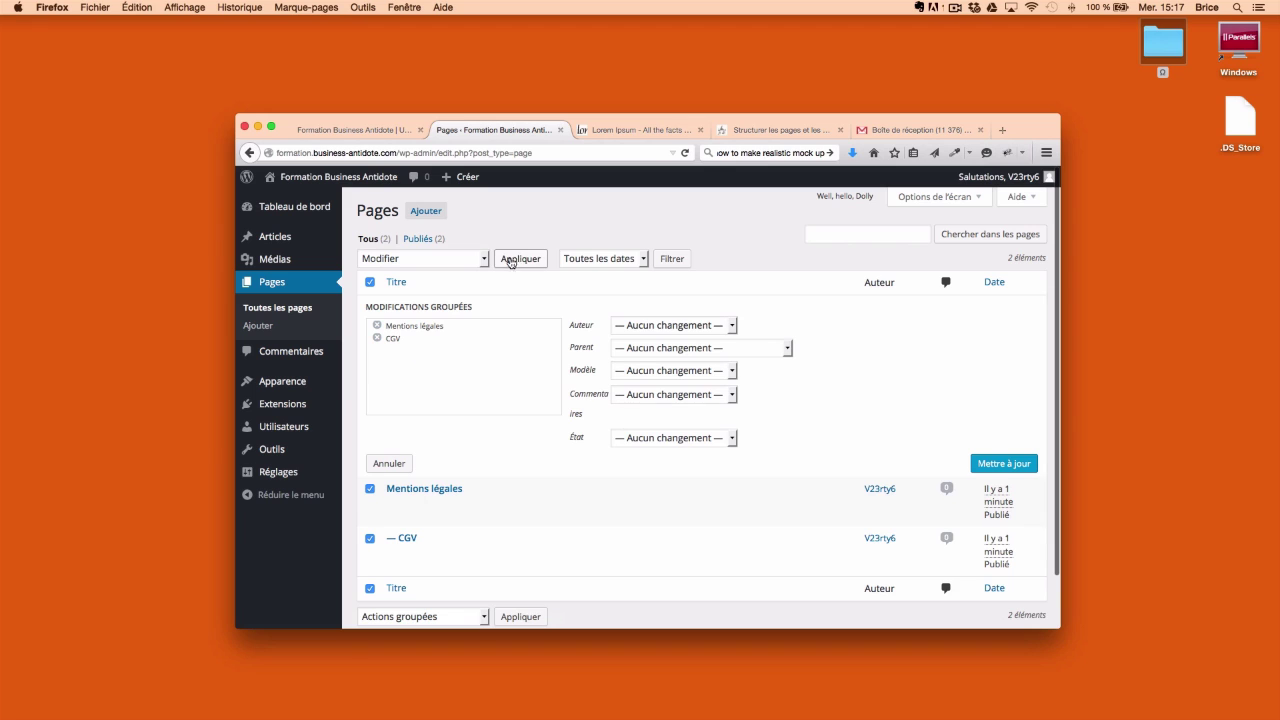
Assign the listed author to both pages in the bulk edit and examine which parent pages can be chosen
scroll(920, 354, "down", 2)
scroll(920, 354, "up", 1)
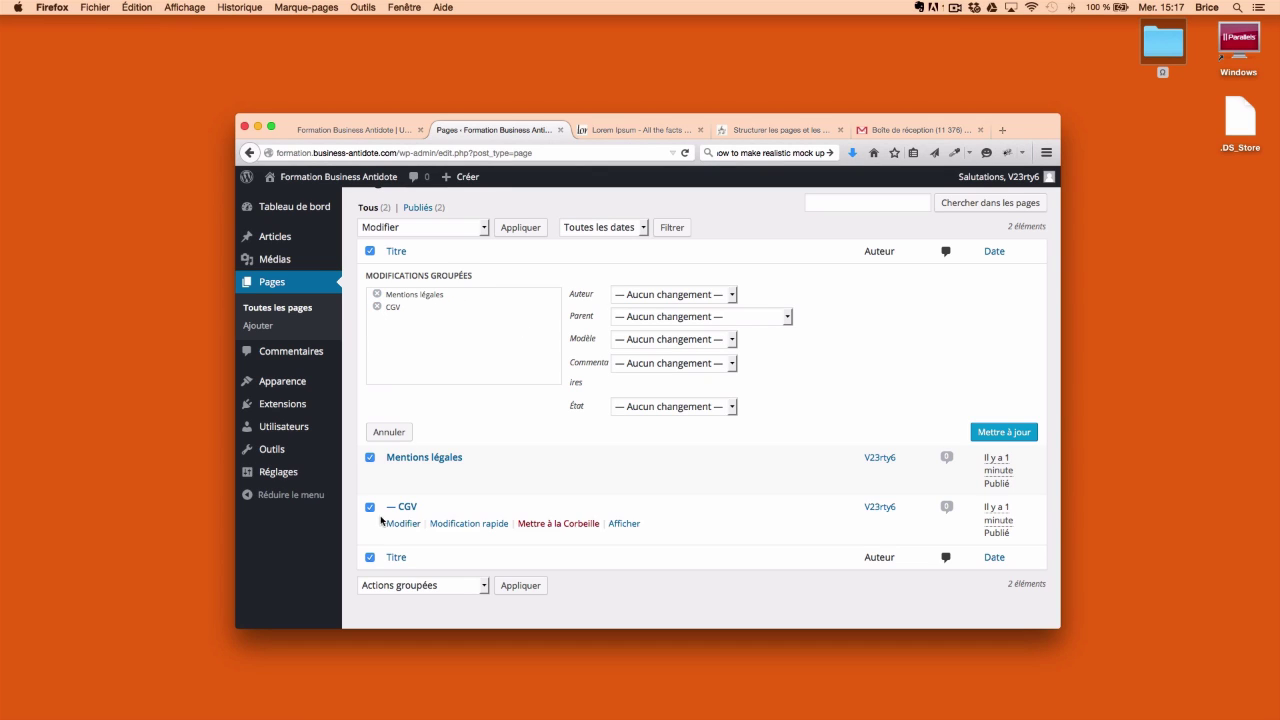
left_click(722, 296)
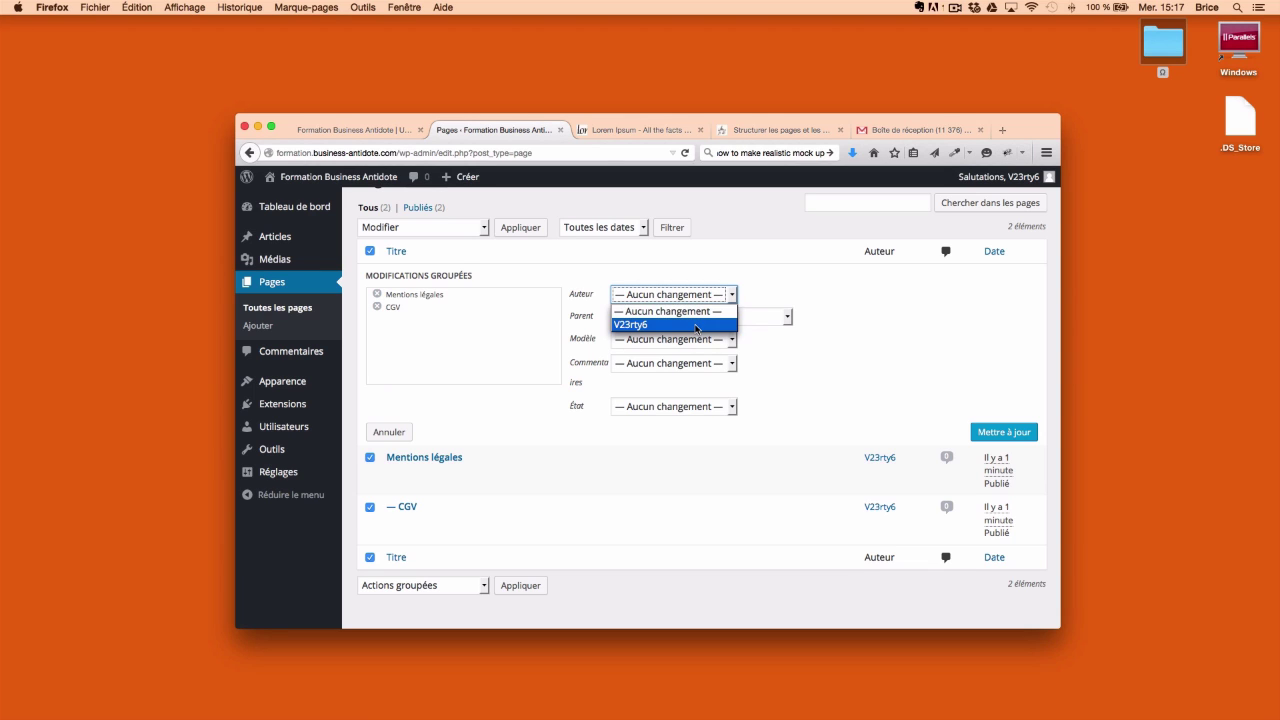
left_click(698, 324)
left_click(789, 318)
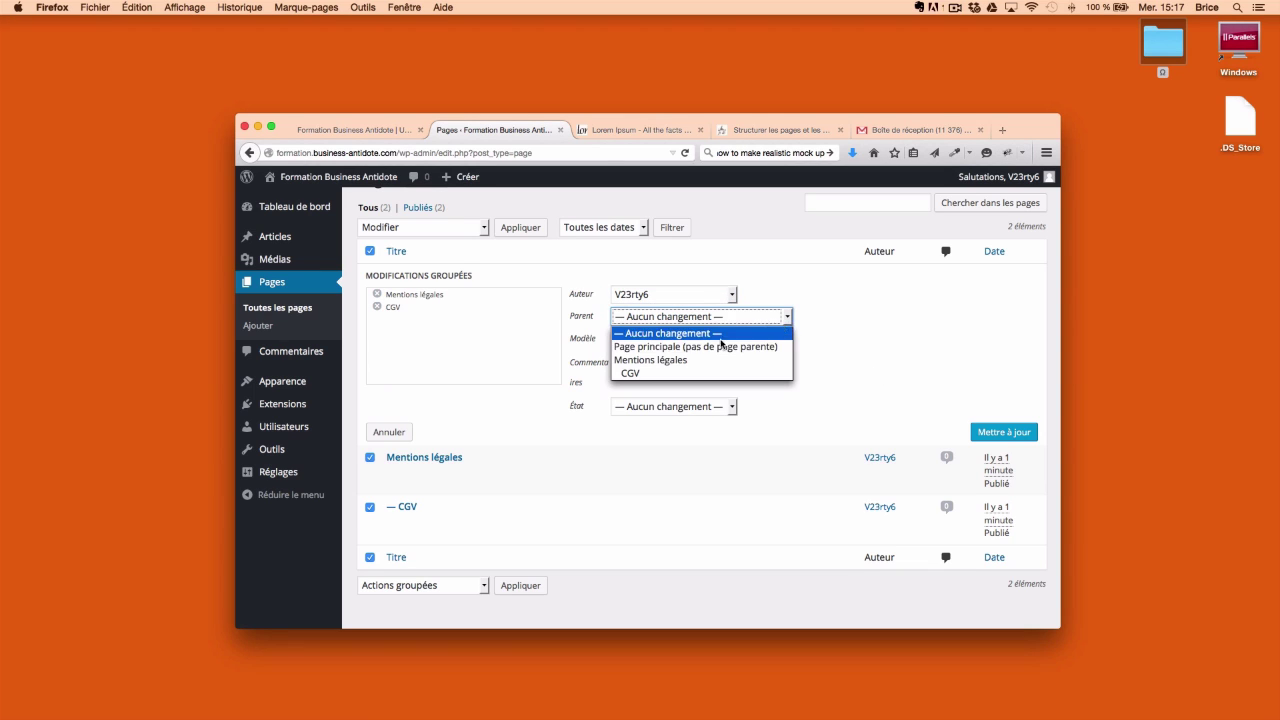
left_click(980, 324)
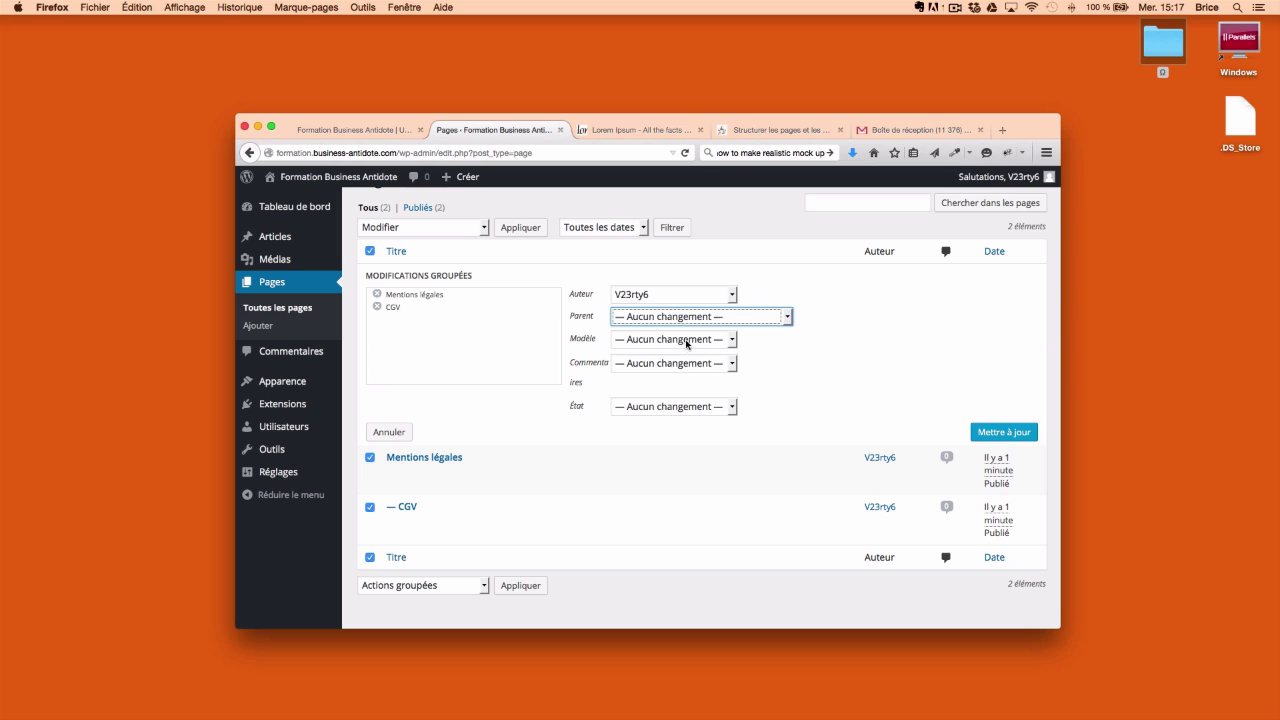
Examine the bulk edit's template, comment and status choices, and cancel the bulk edit
left_click(680, 341)
left_click(865, 365)
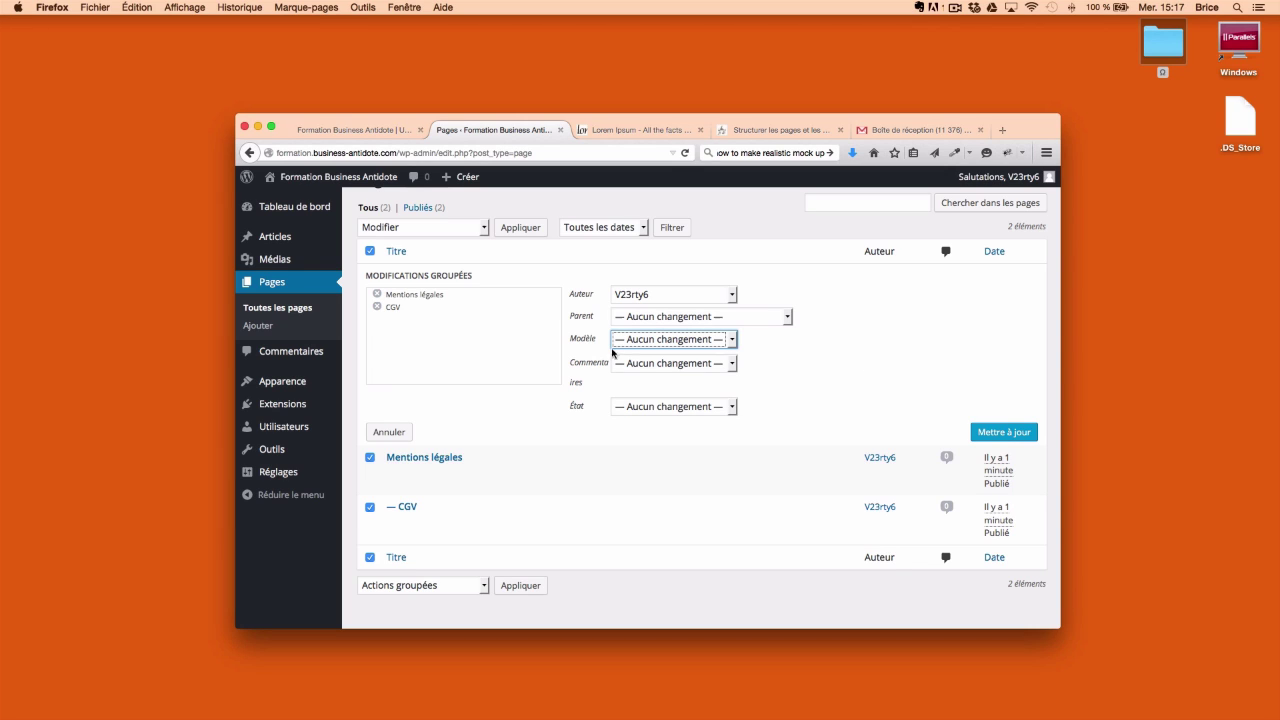
left_click(674, 341)
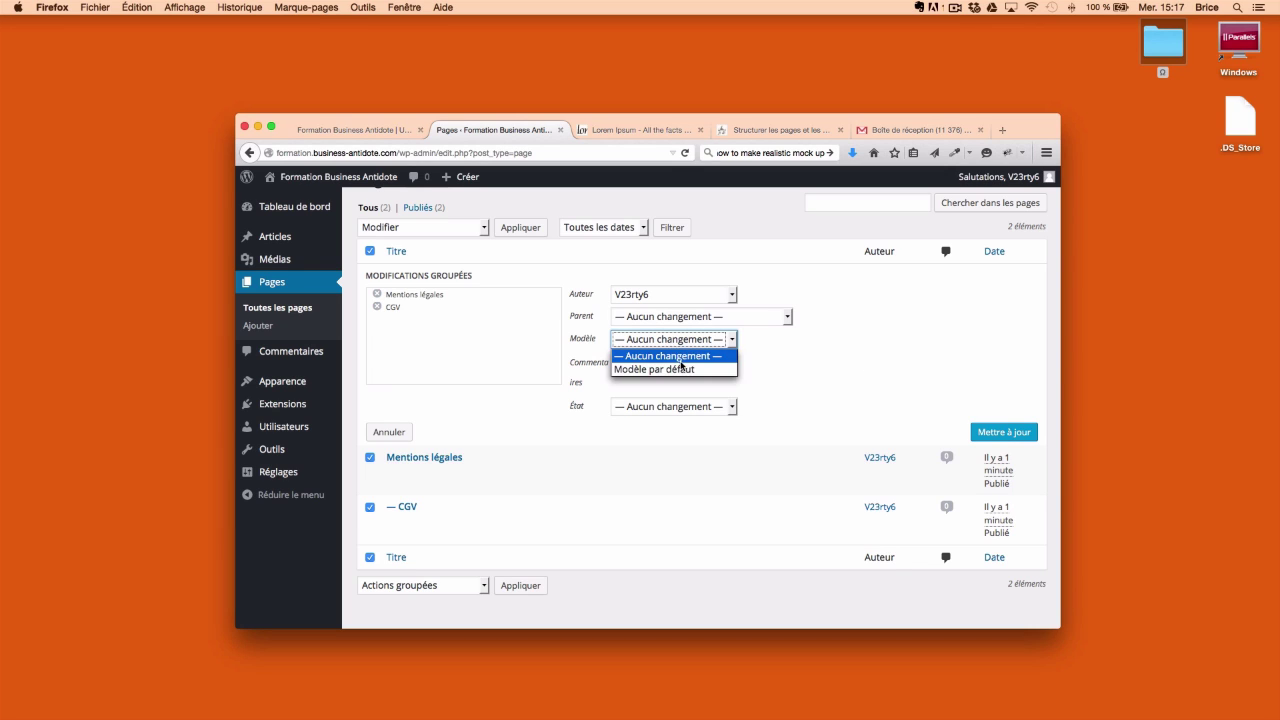
left_click(786, 352)
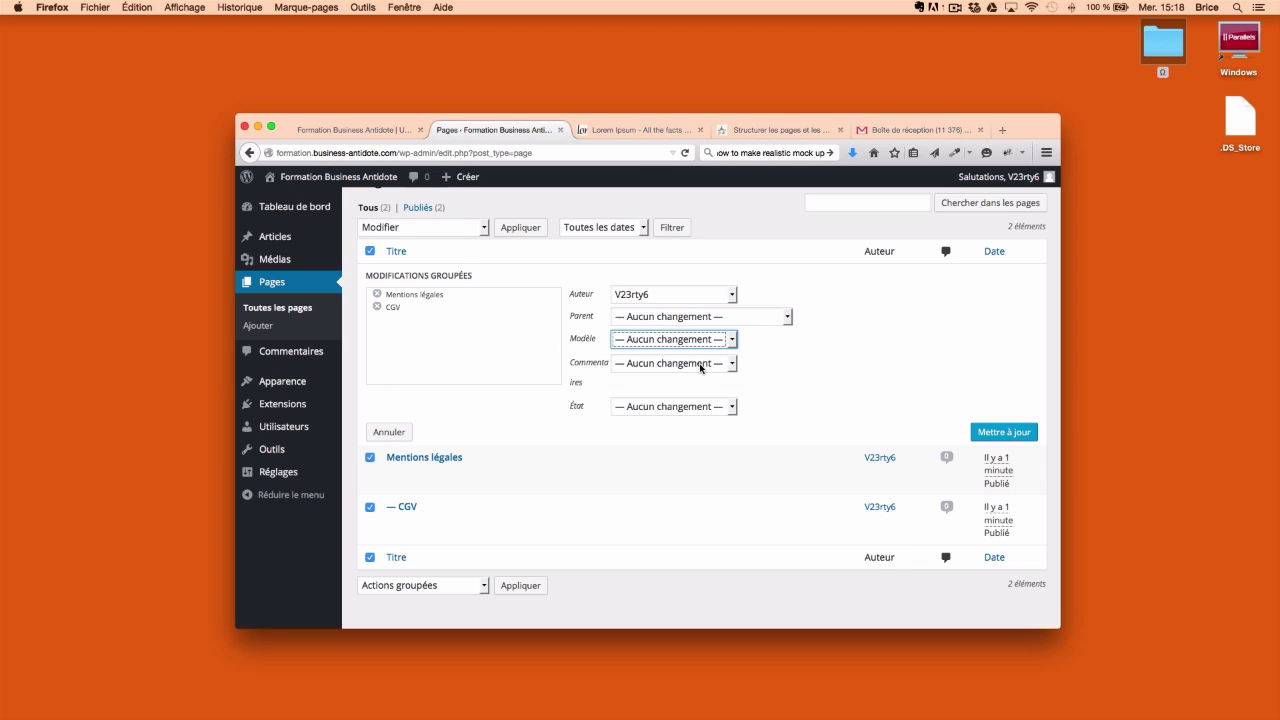
left_click(700, 366)
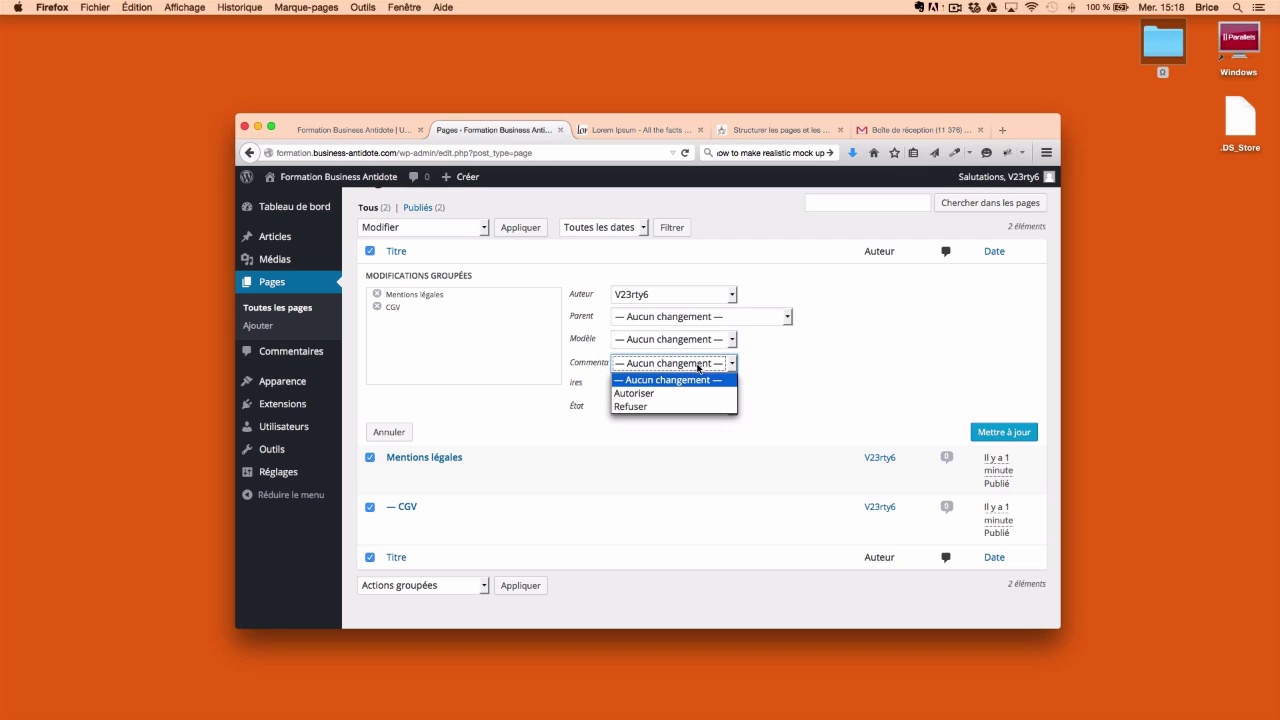
left_click(780, 372)
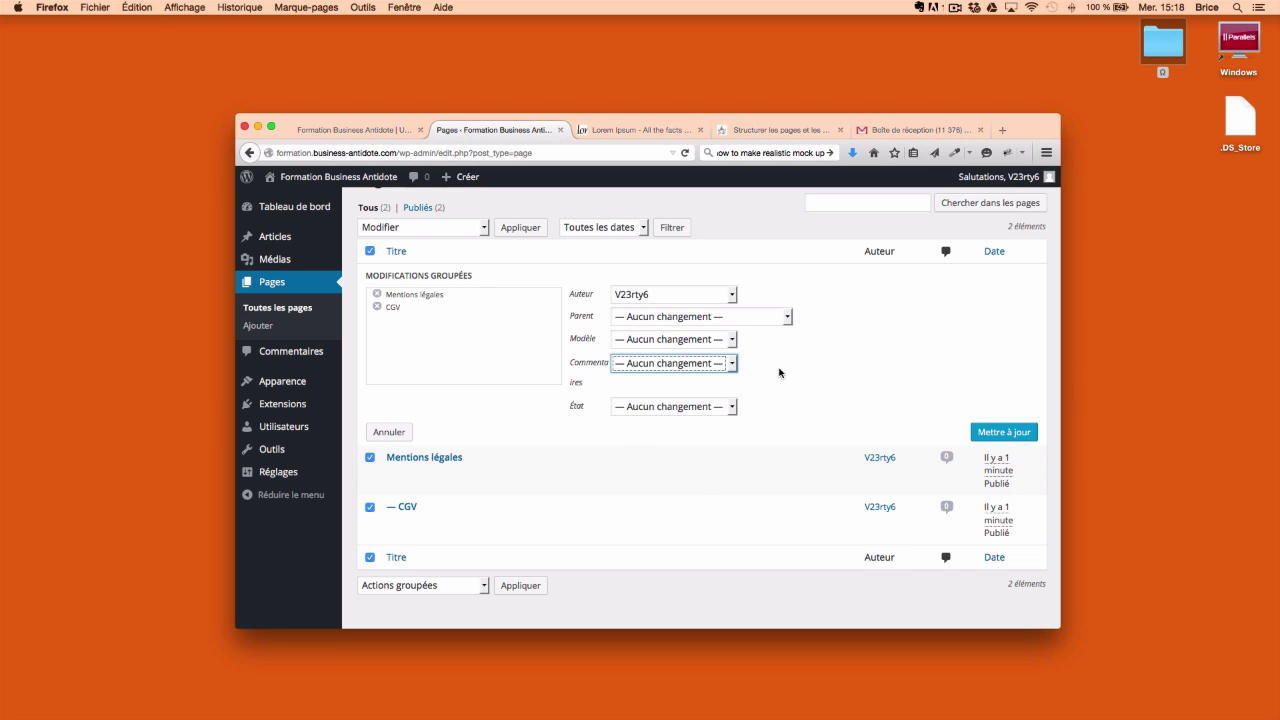
left_click(641, 408)
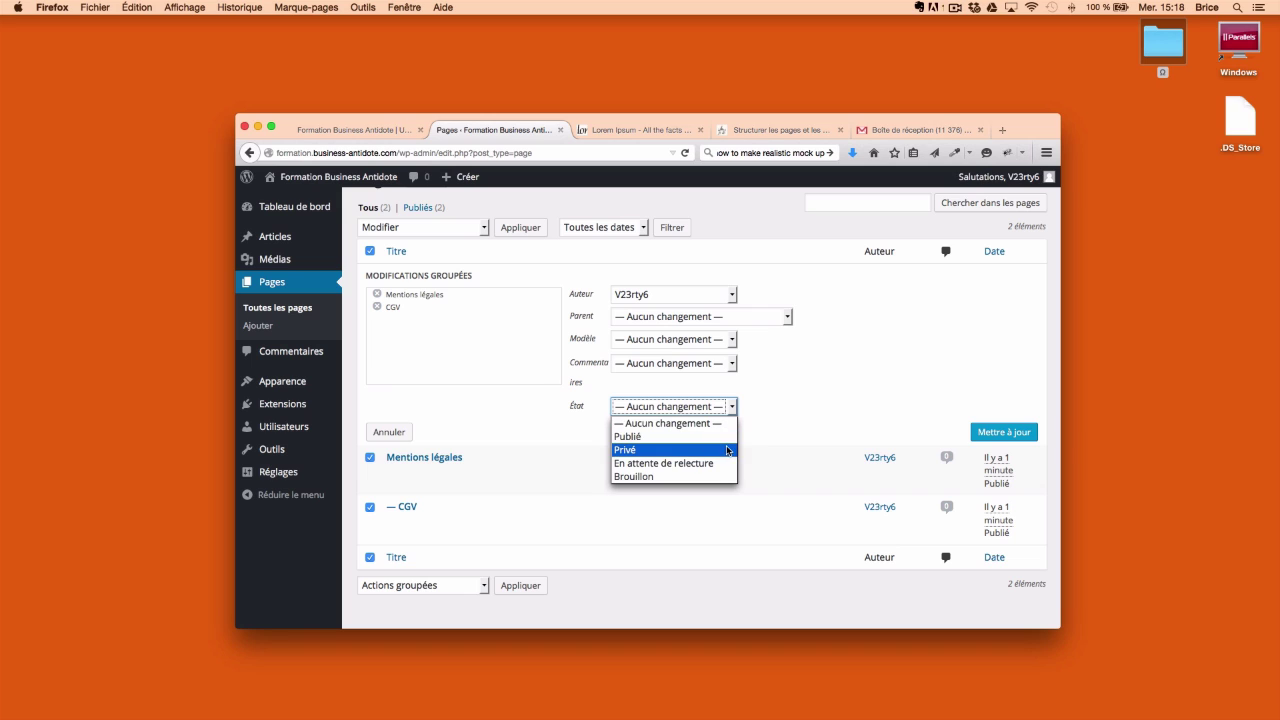
left_click(557, 402)
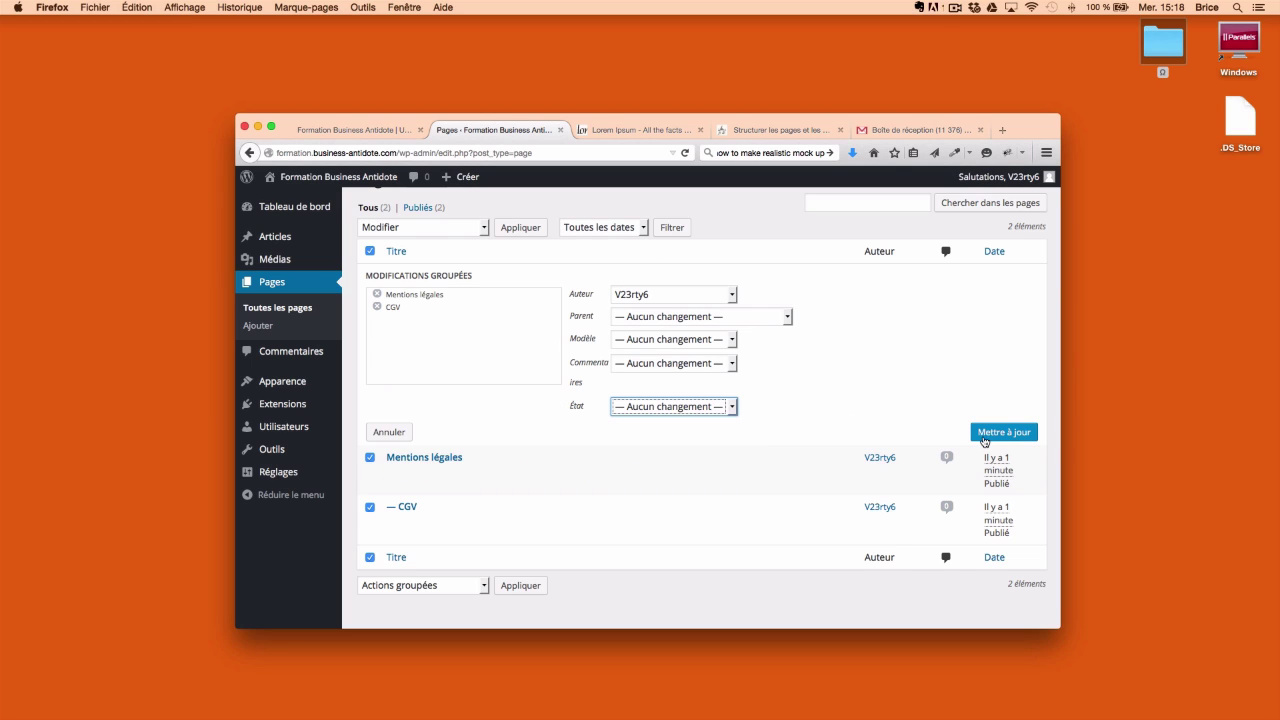
left_click(390, 432)
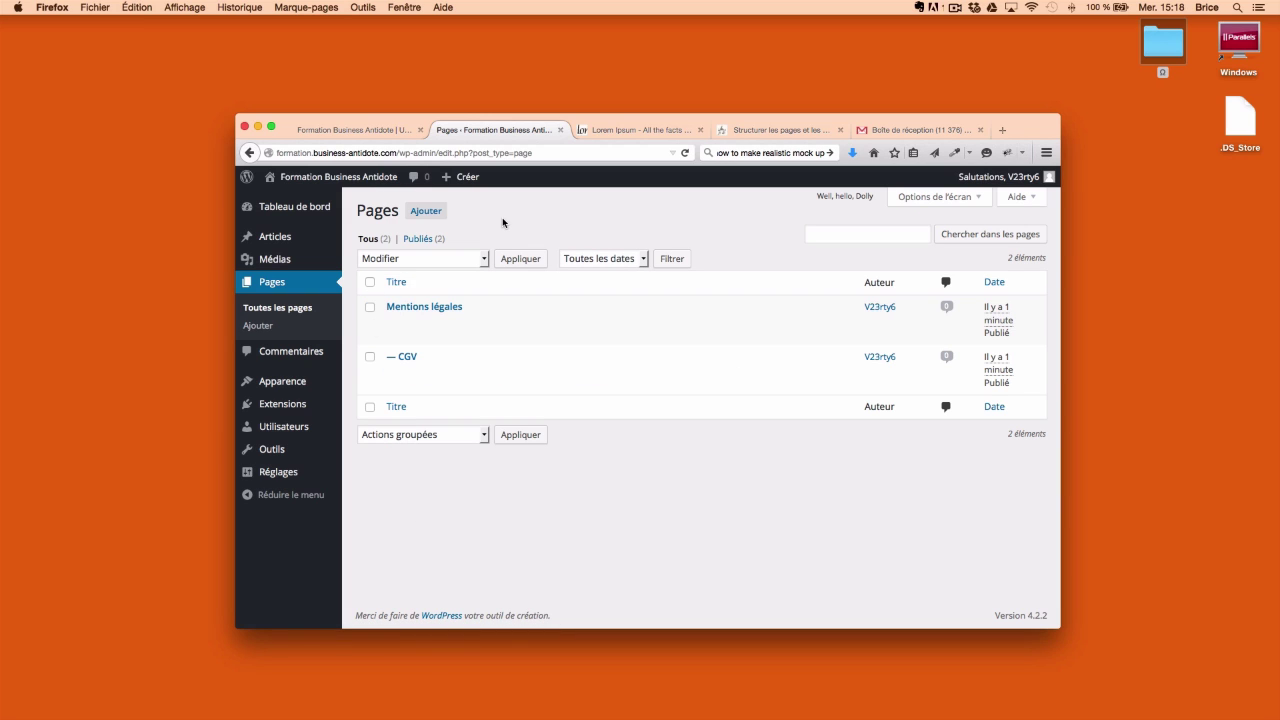
Open the "Mentions légales" page from the list in its full editor and look it over
mouse_move(423, 323)
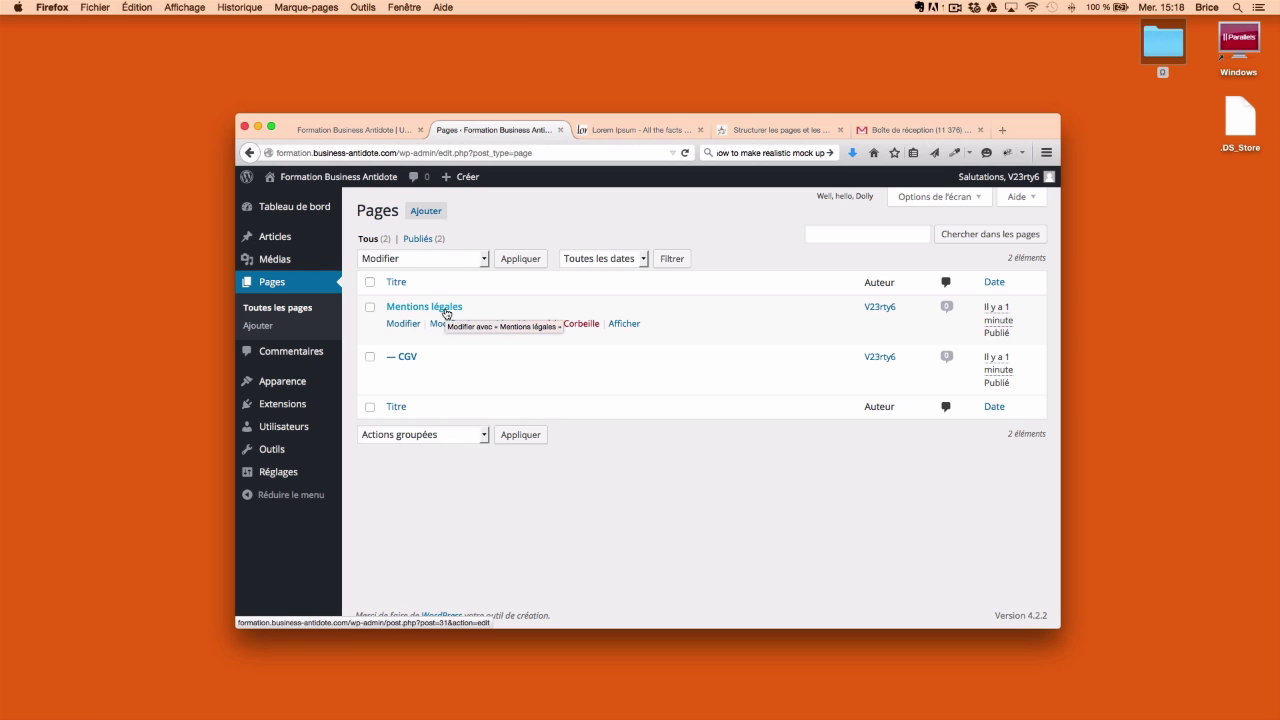
left_click(446, 310)
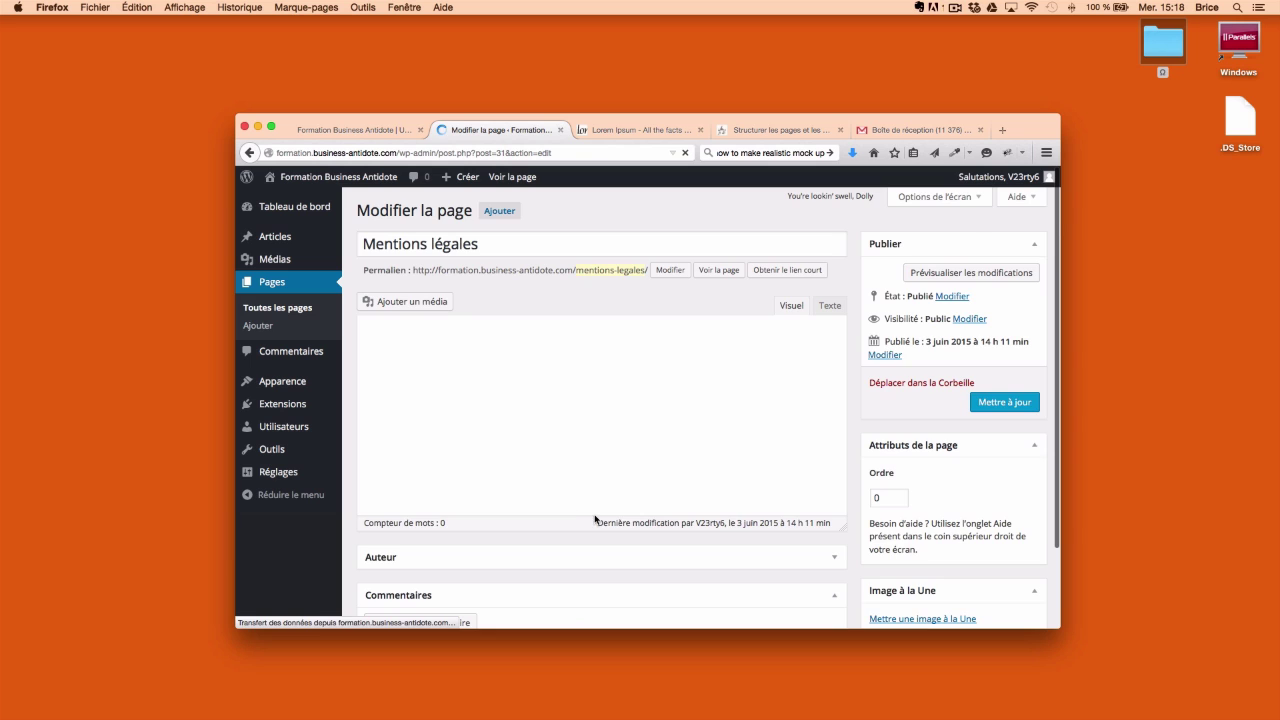
scroll(923, 491, "down", 2)
scroll(897, 442, "up", 2)
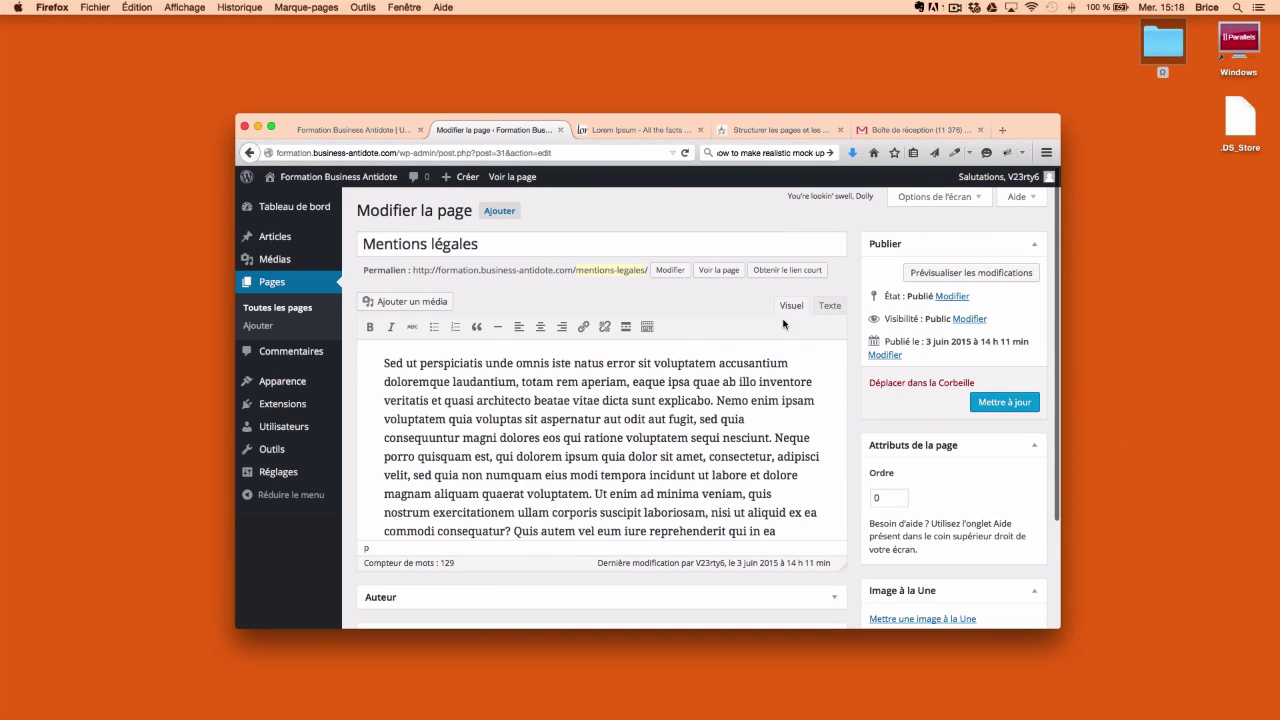
Open the quick edit of "Mentions légales" from the page list and examine its title, identifier and parent choices
left_click(296, 308)
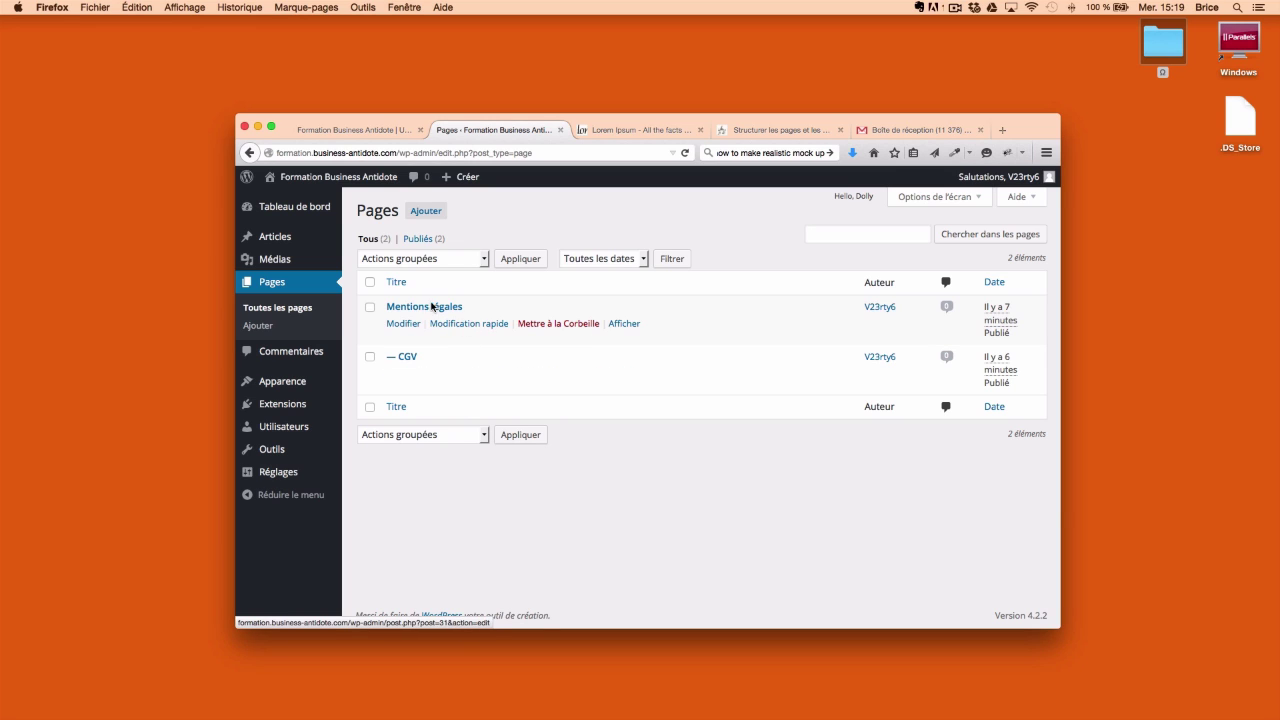
left_click(493, 324)
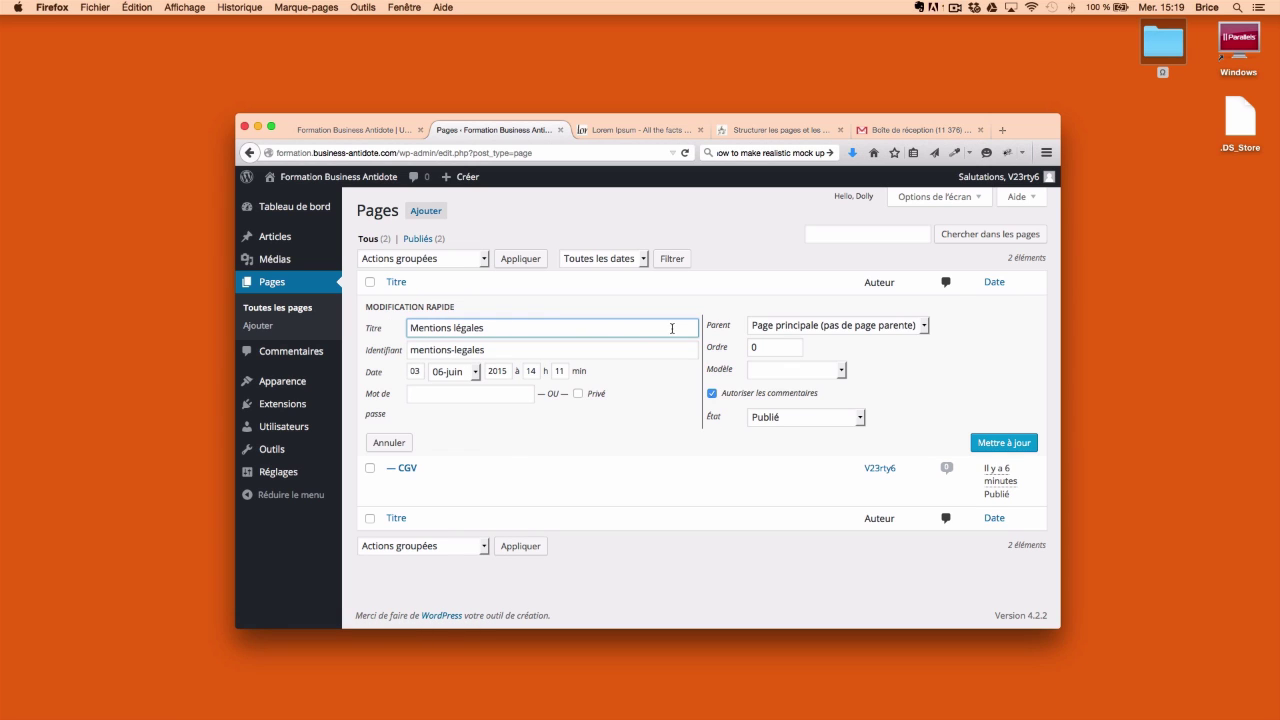
triple_click(467, 328)
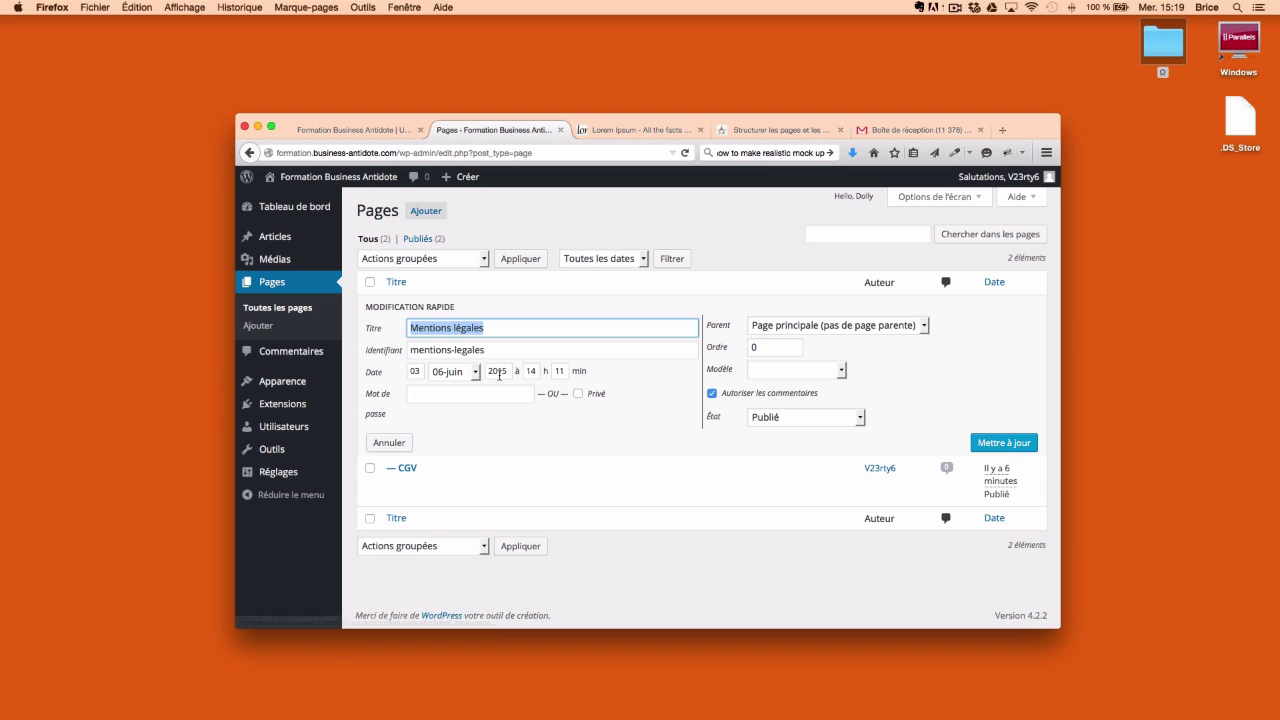
key("Tab")
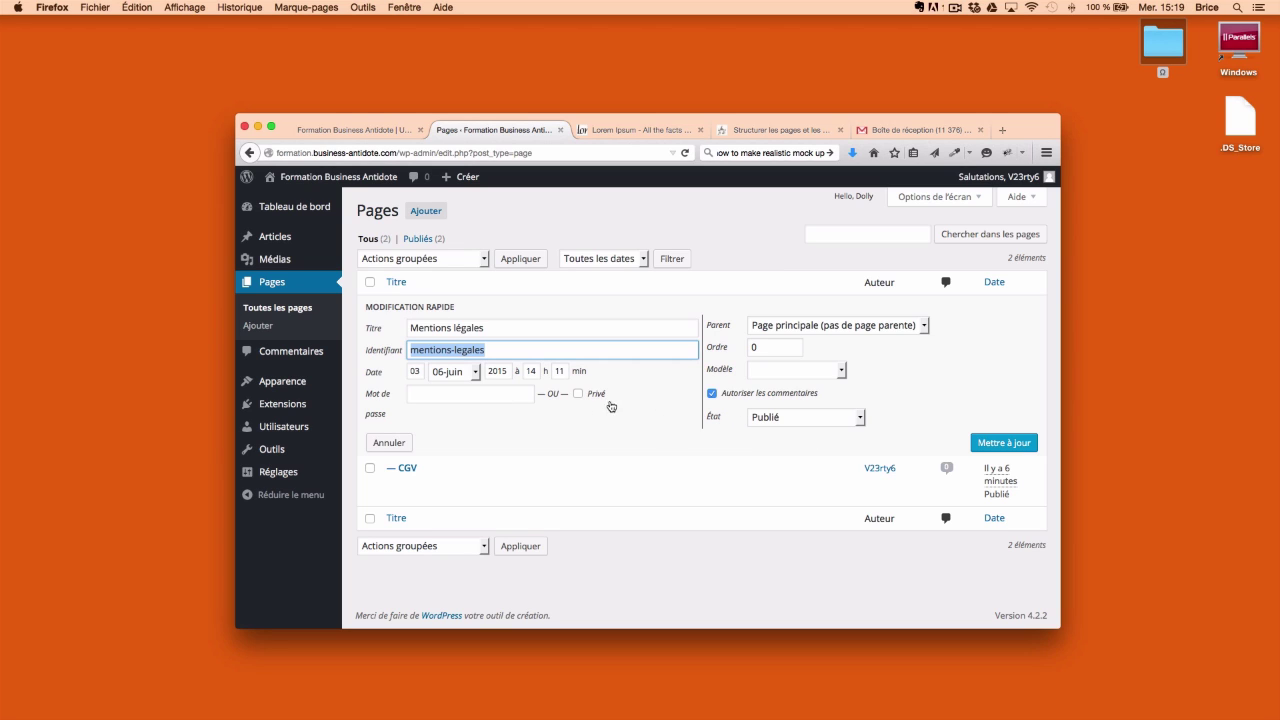
left_click(898, 328)
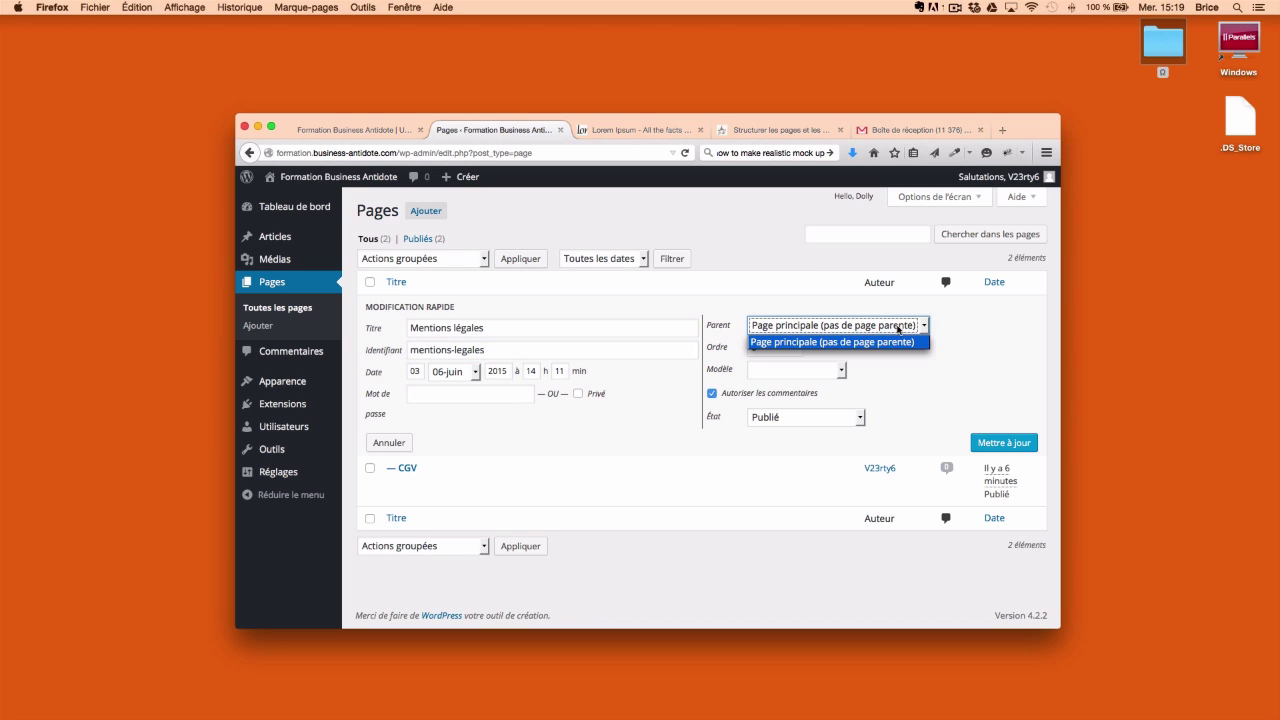
left_click(970, 333)
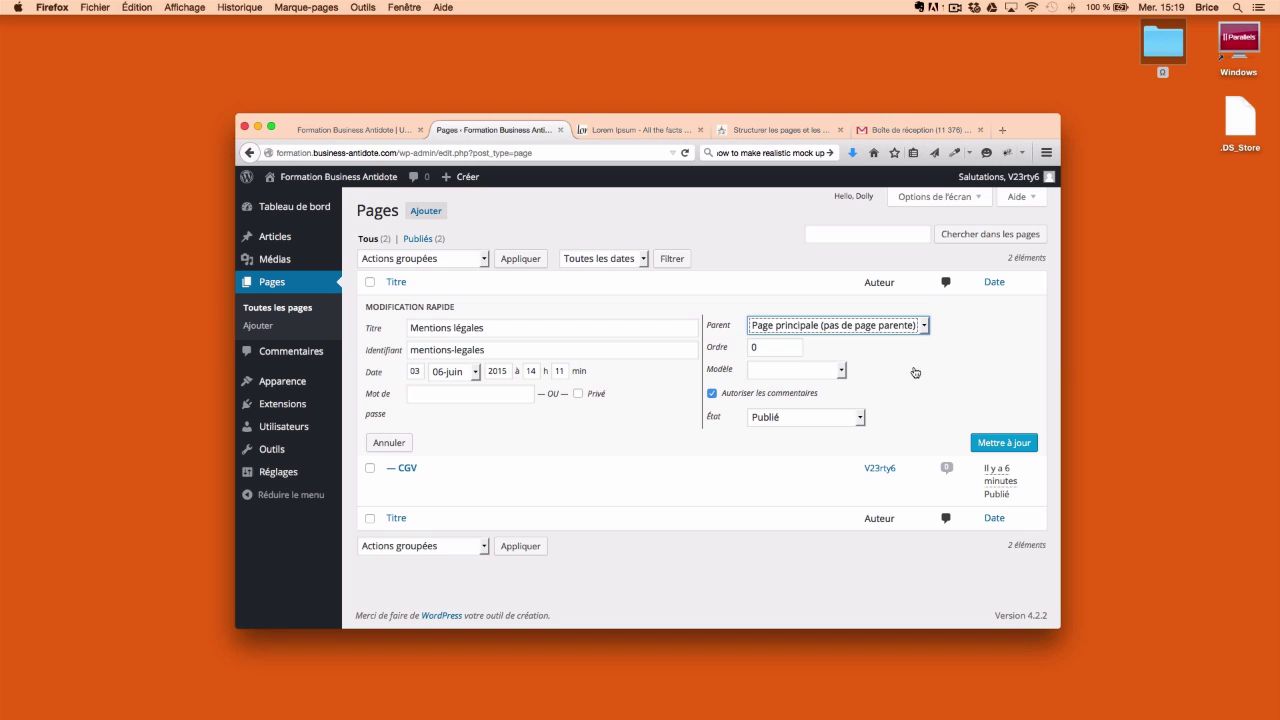
Examine the order and template fields of the "Mentions légales" quick edit, and save the page with the update
left_click(773, 350)
double_click(751, 348)
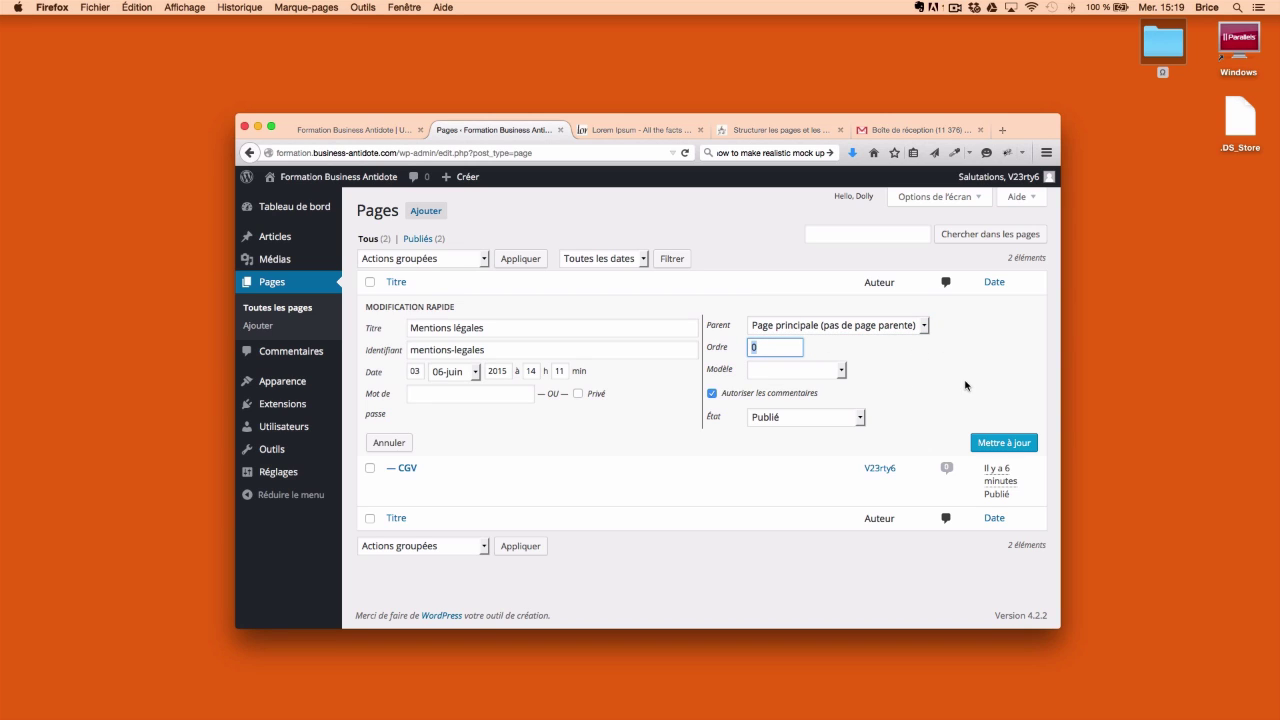
left_click(797, 371)
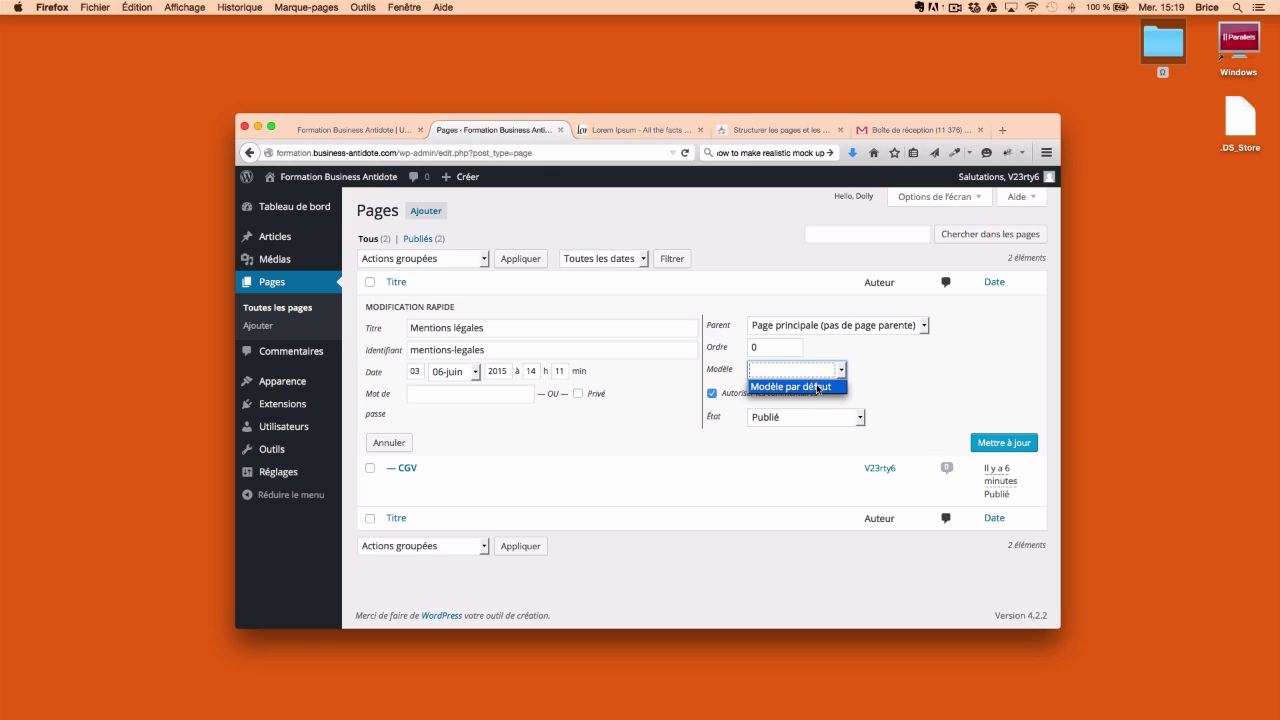
left_click(945, 386)
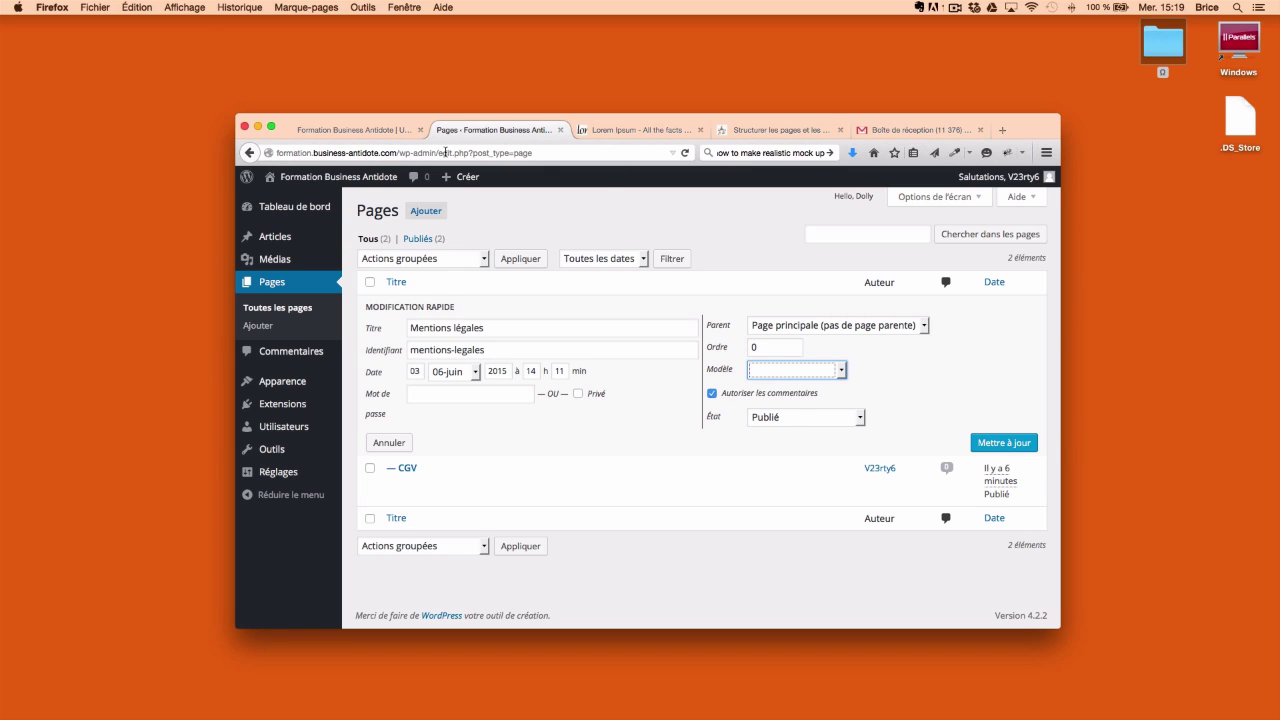
left_click(1010, 443)
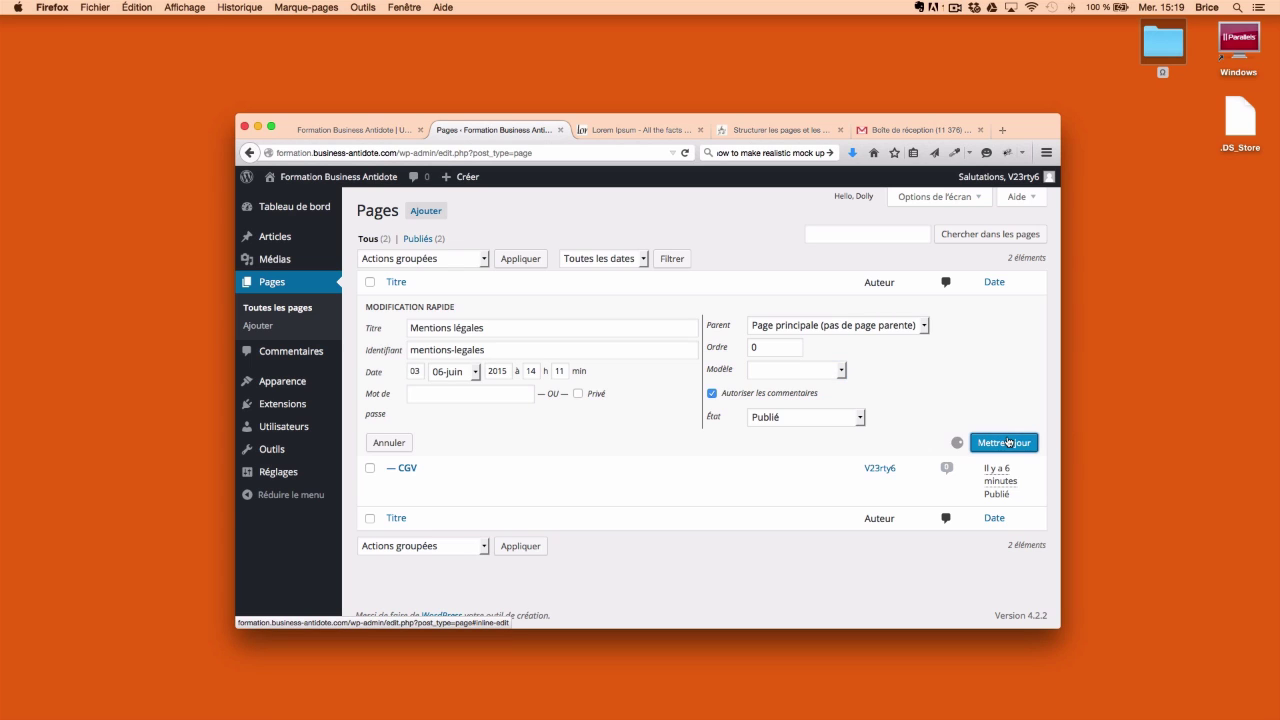